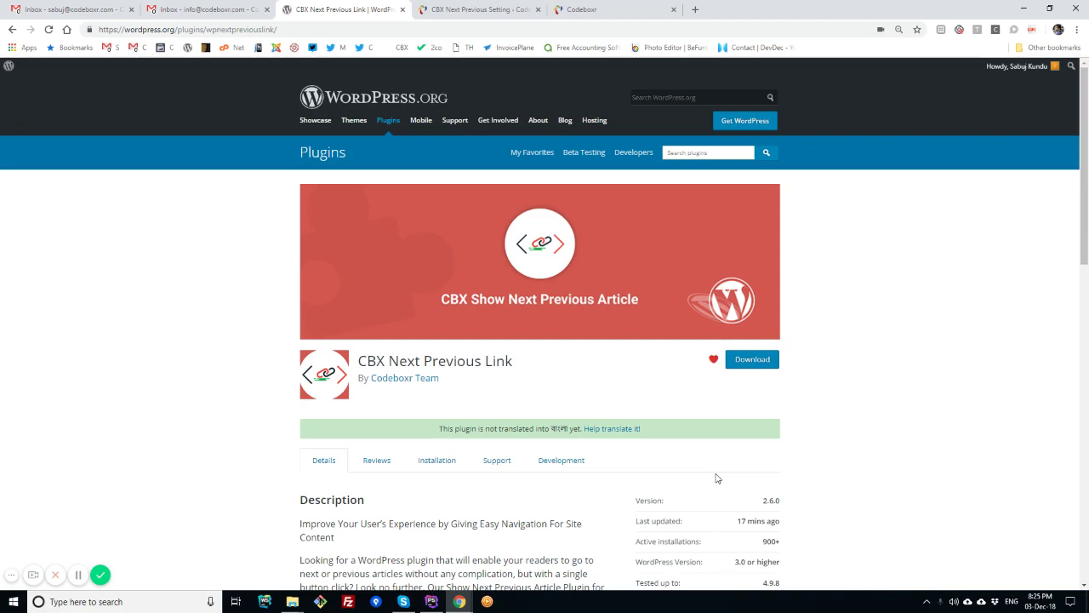
- Bring up the CBX Next Previous Setting page and scroll through its options
left_click(448, 8)
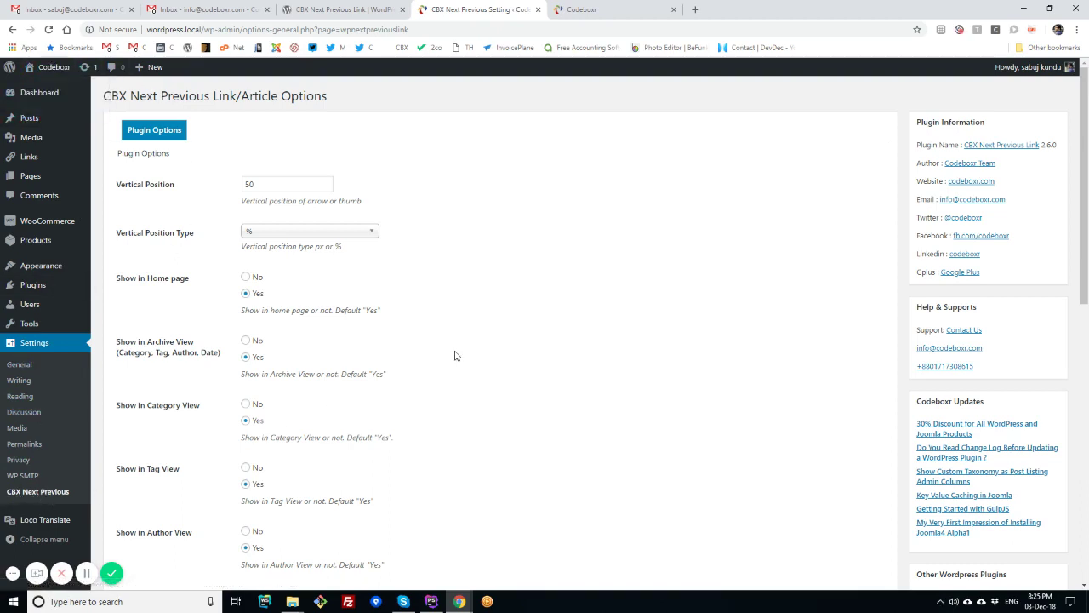
scroll(267, 348, "down", 15)
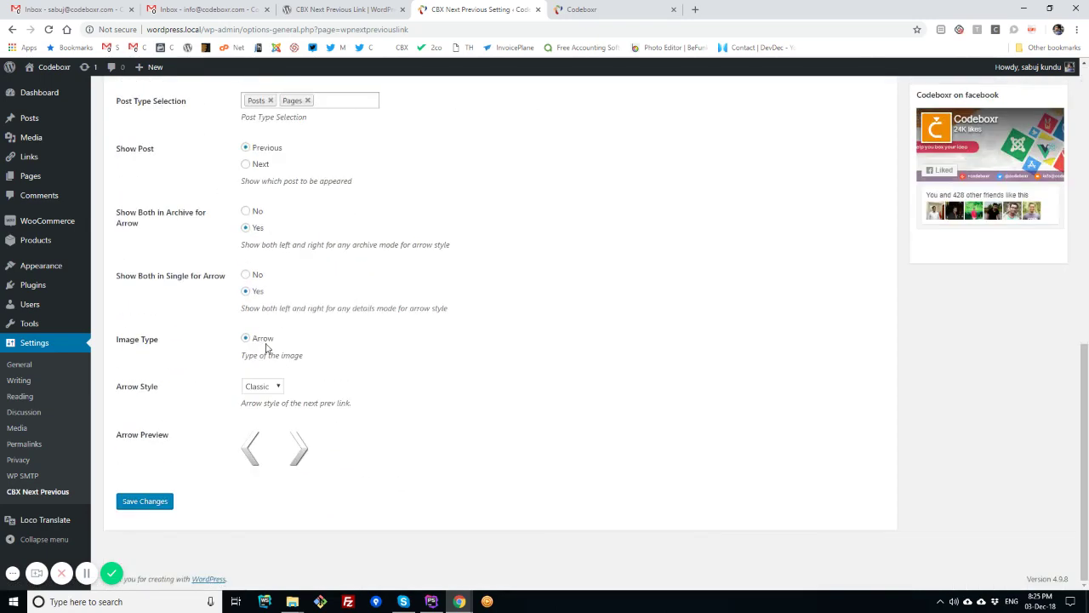
scroll(267, 348, "up", 15)
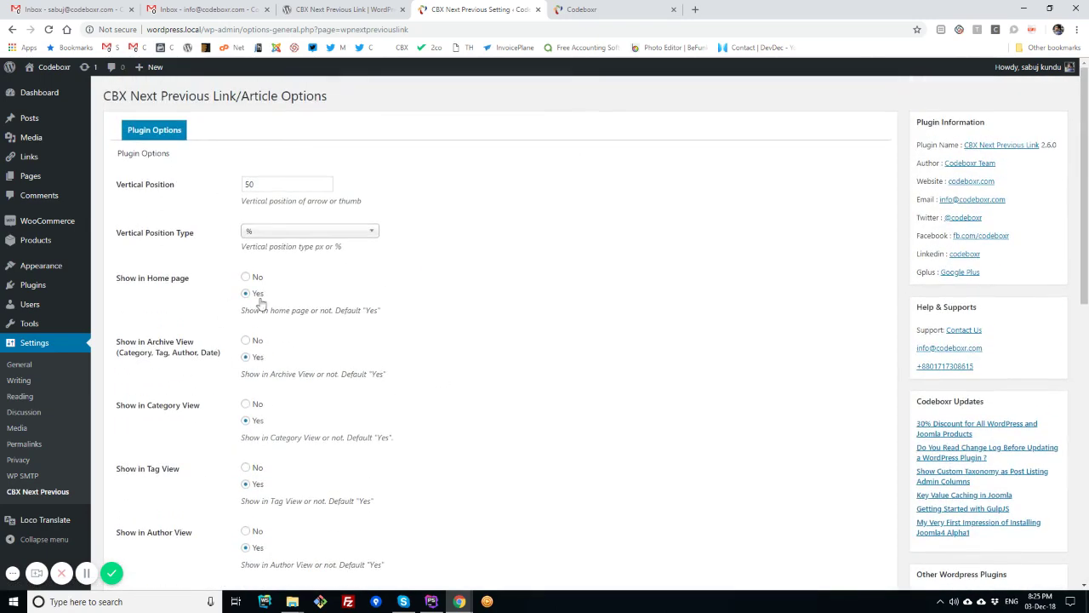
scroll(184, 355, "down", 5)
scroll(191, 353, "up", 5)
- Switch to the live Codeboxr site and reload its home page posts list
left_click(571, 6)
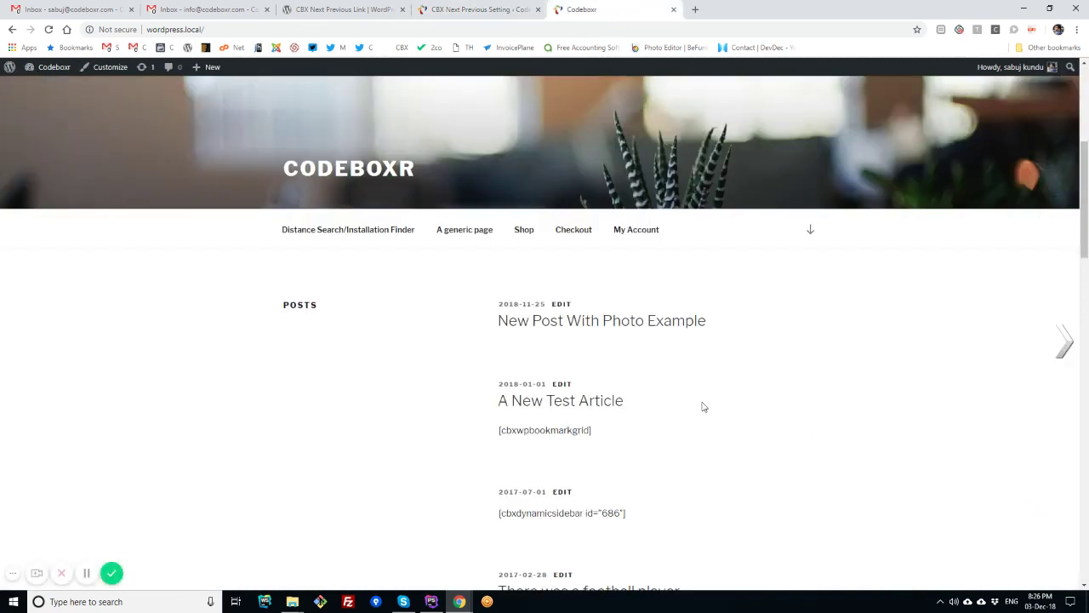
left_click(333, 170)
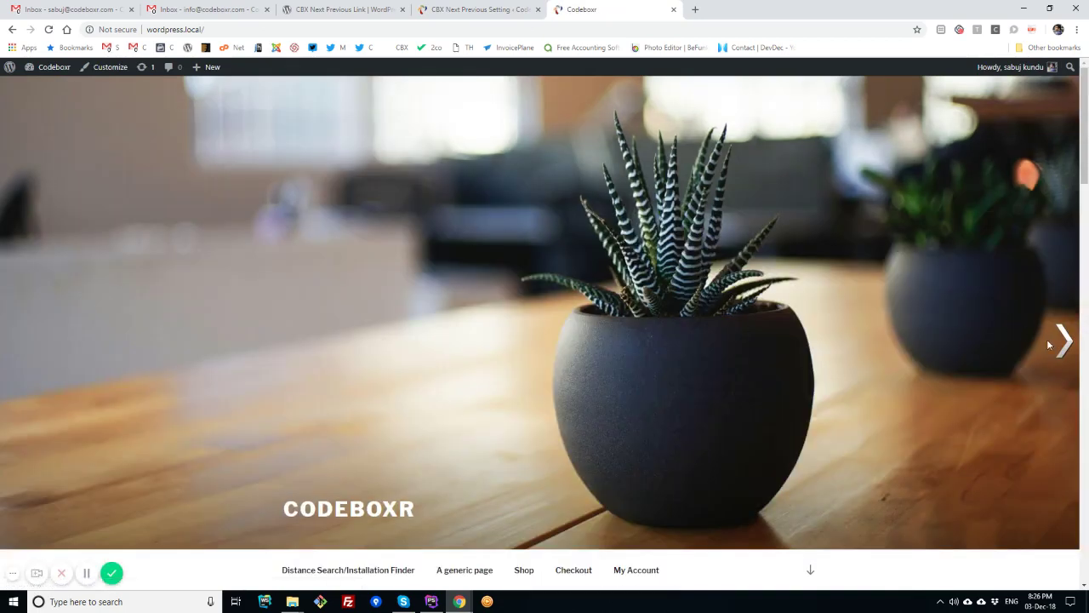
scroll(1057, 349, "down", 10)
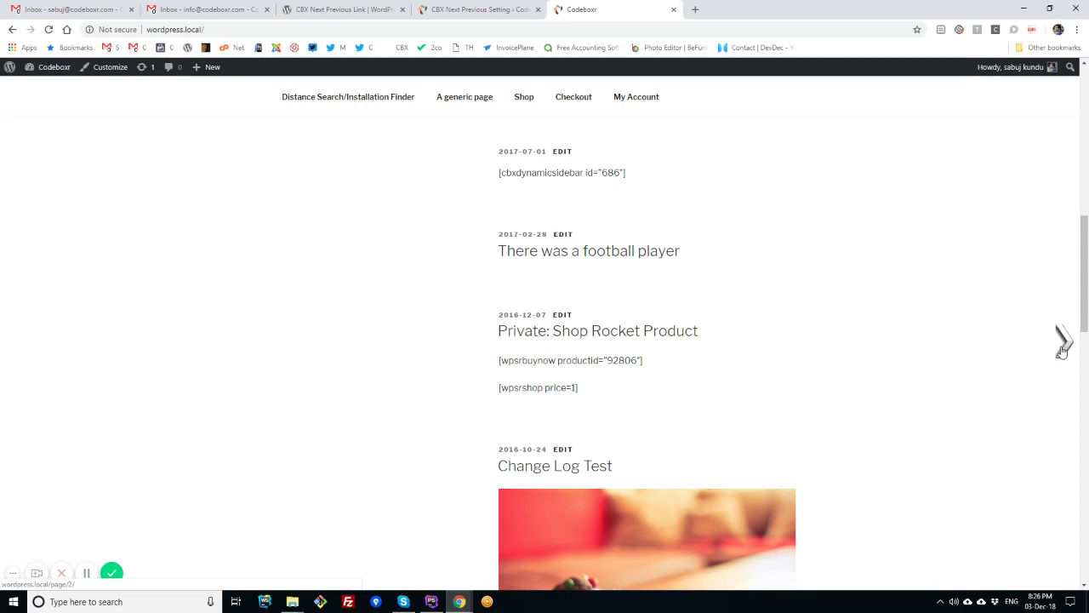
scroll(1062, 345, "down", 15)
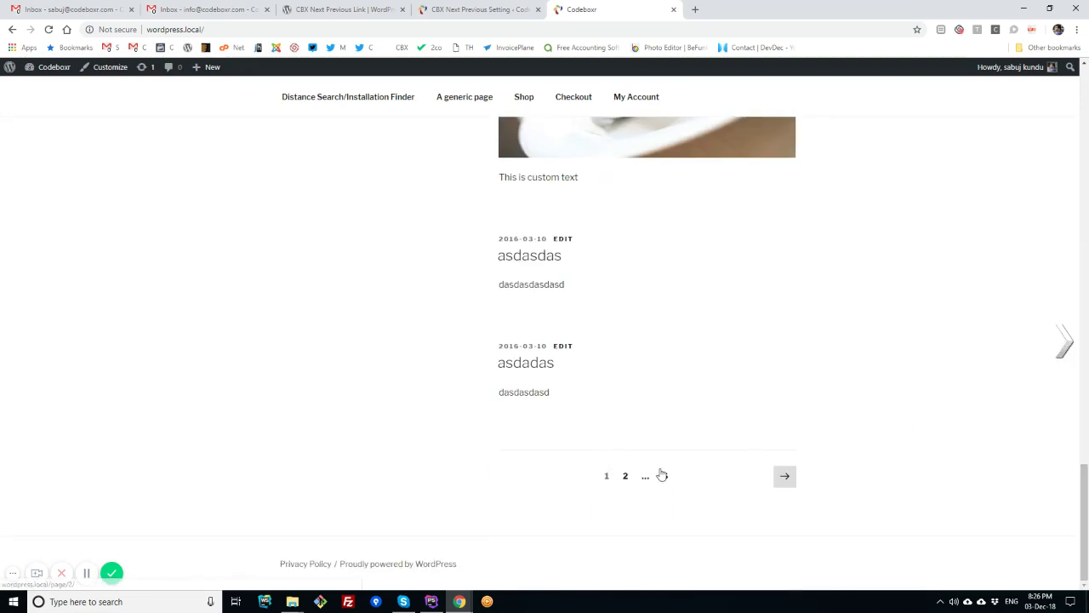
left_click(624, 477)
- Follow the right-side next arrow to page 2 of the posts and look it over
left_click(1066, 349)
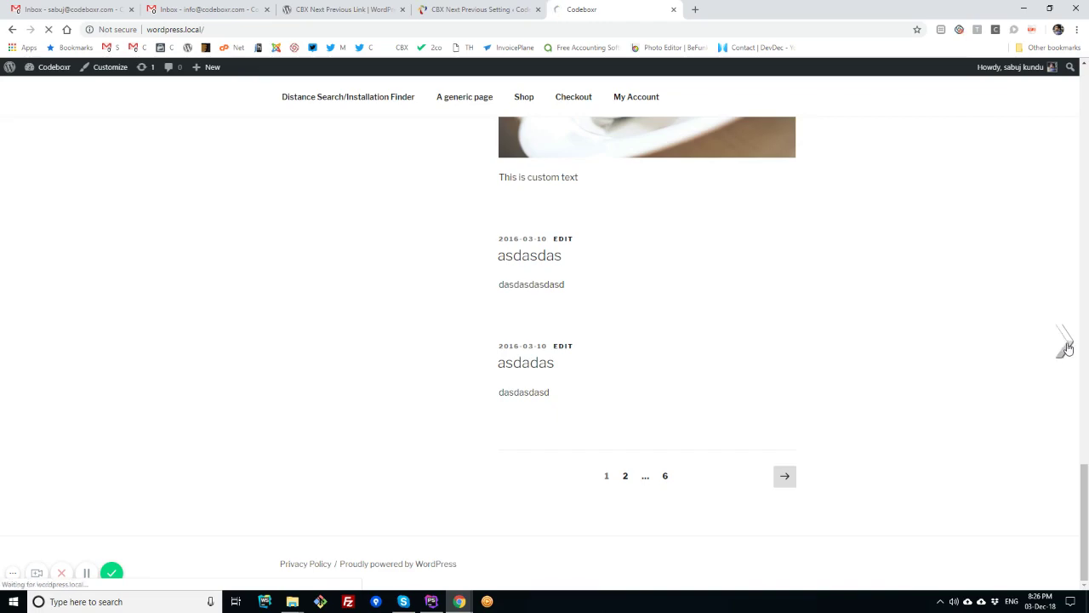
scroll(832, 440, "down", 8)
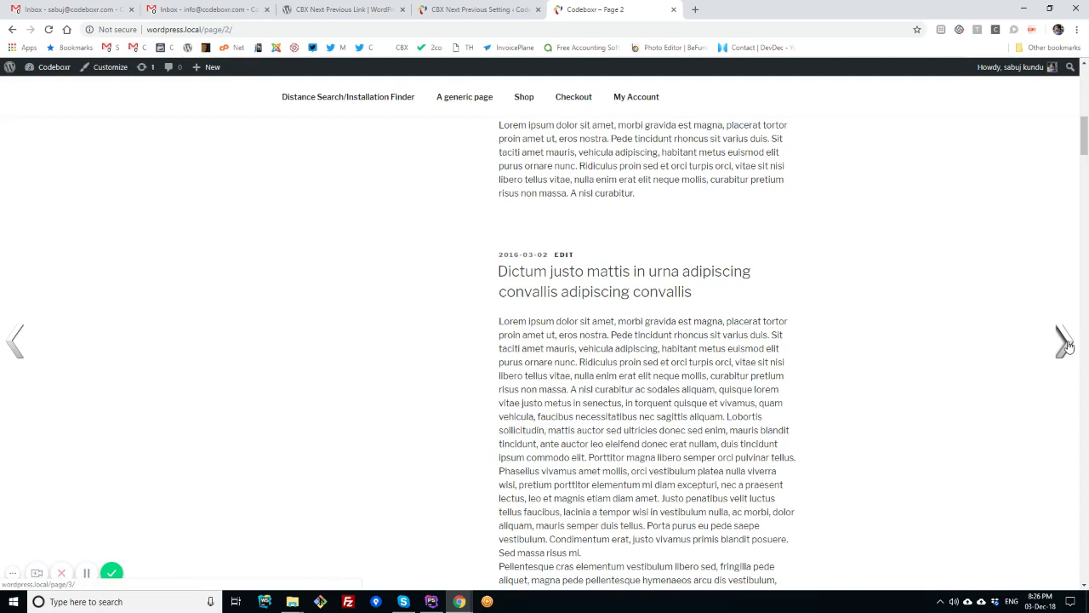
scroll(1064, 341, "up", 7)
scroll(1064, 340, "down", 4)
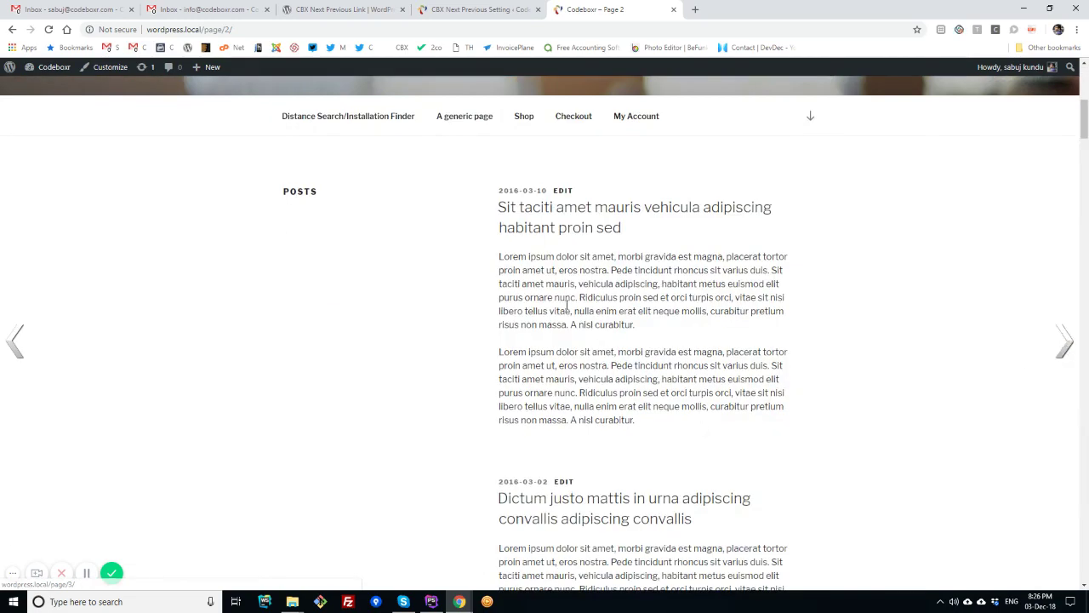
scroll(562, 303, "down", 5)
scroll(563, 343, "up", 10)
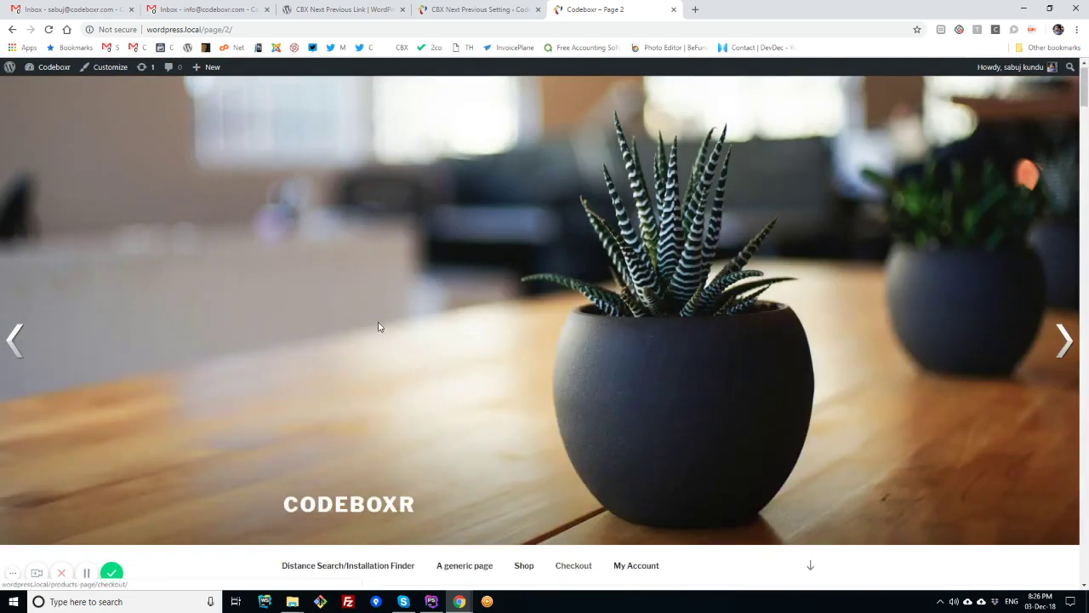
- Return to the home page and open the 'New Post With Photo Example' post
left_click(361, 504)
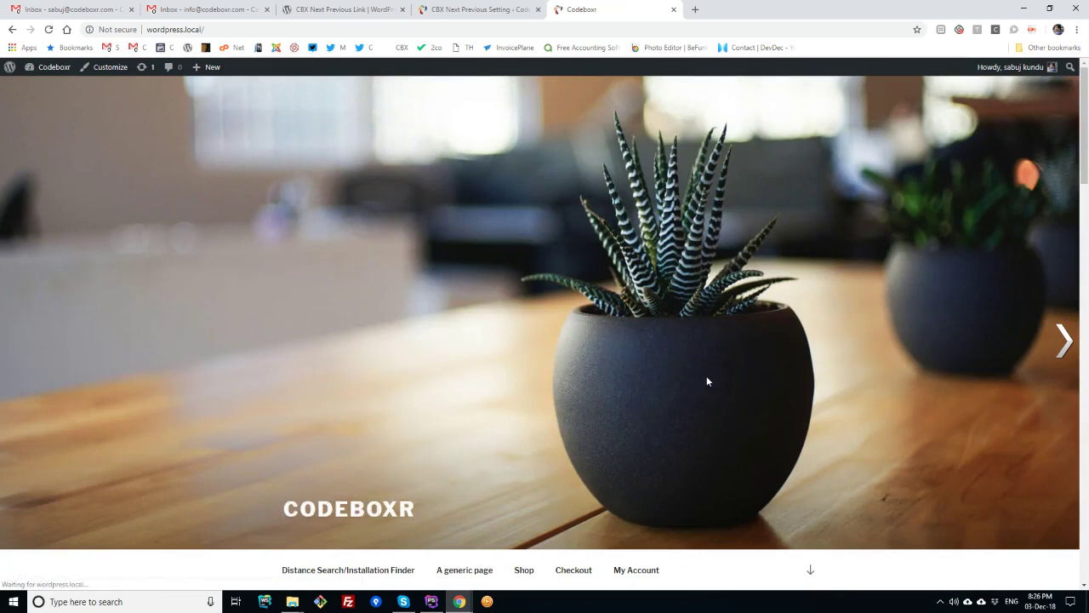
scroll(708, 379, "down", 5)
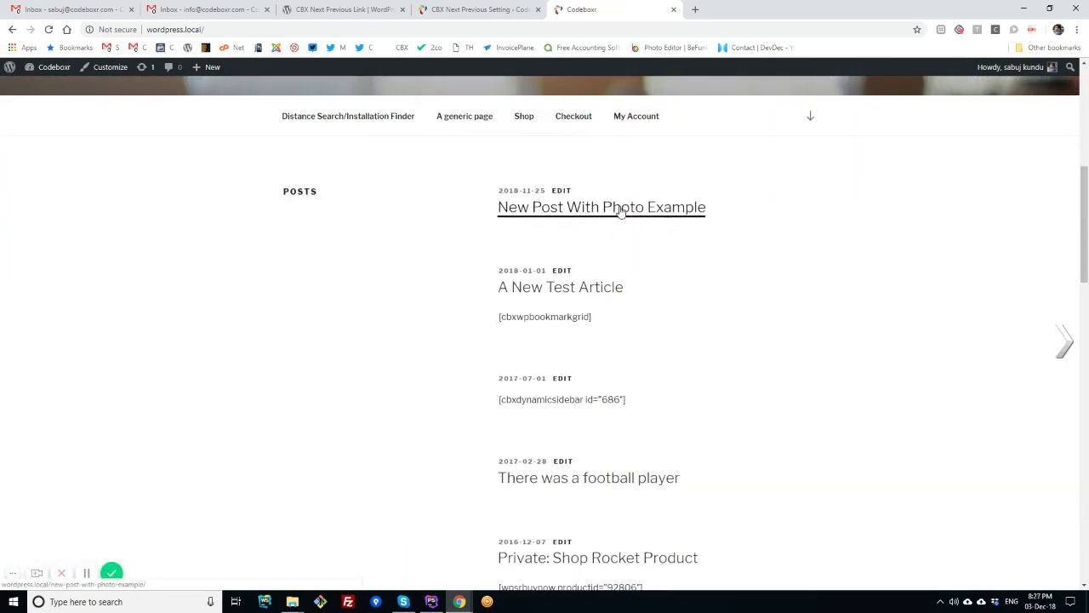
left_click(588, 209)
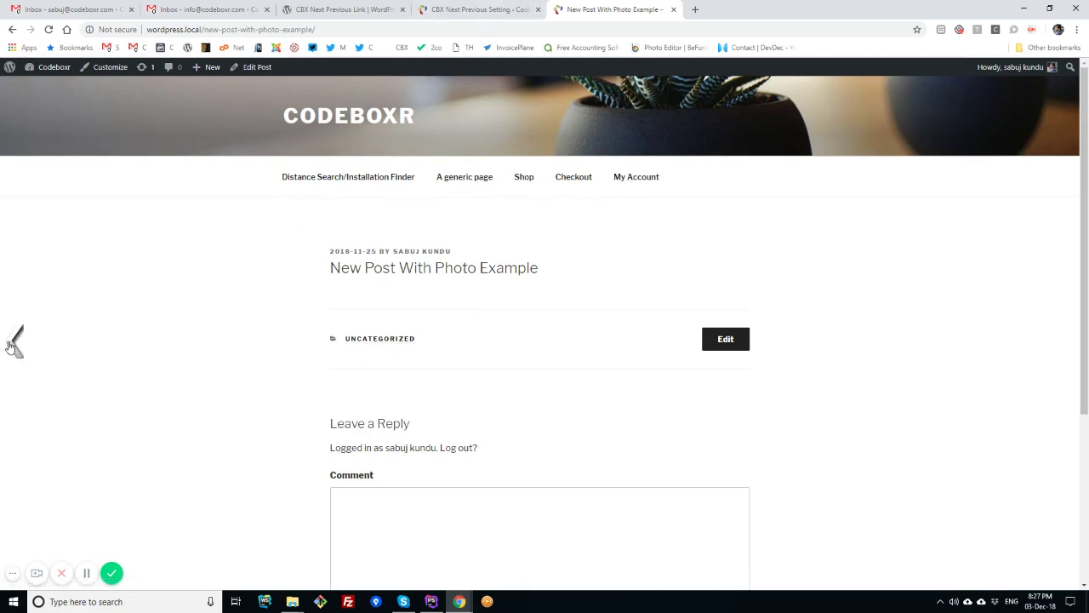
- Step back through three single posts with the left previous arrow
left_click(12, 343)
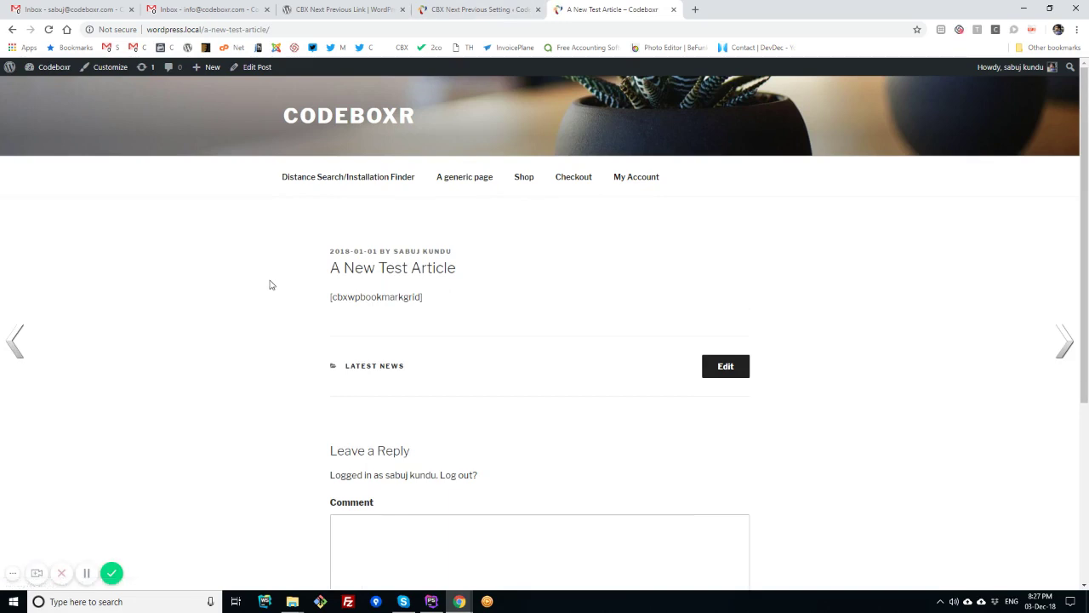
left_click(16, 341)
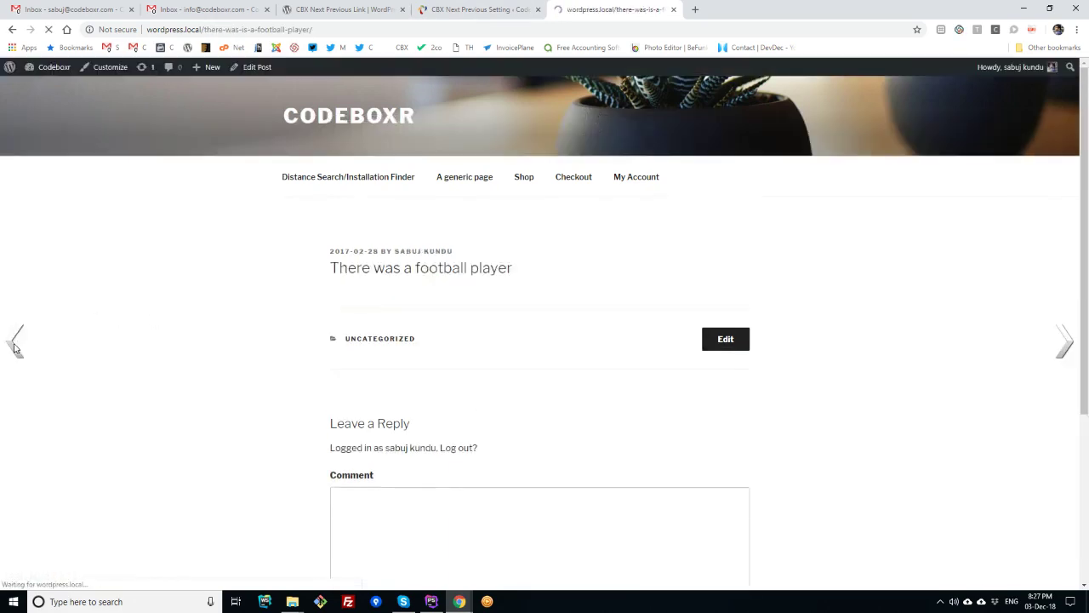
left_click(14, 348)
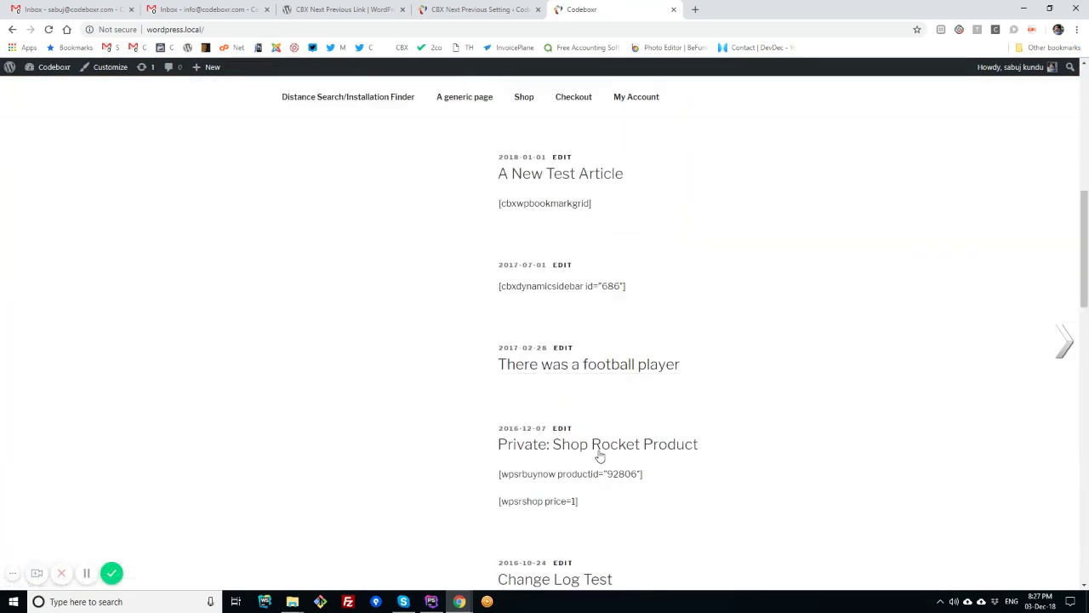
scroll(587, 511, "down", 1)
- Open the 'Change Log Test' post and scroll through it
left_click(572, 468)
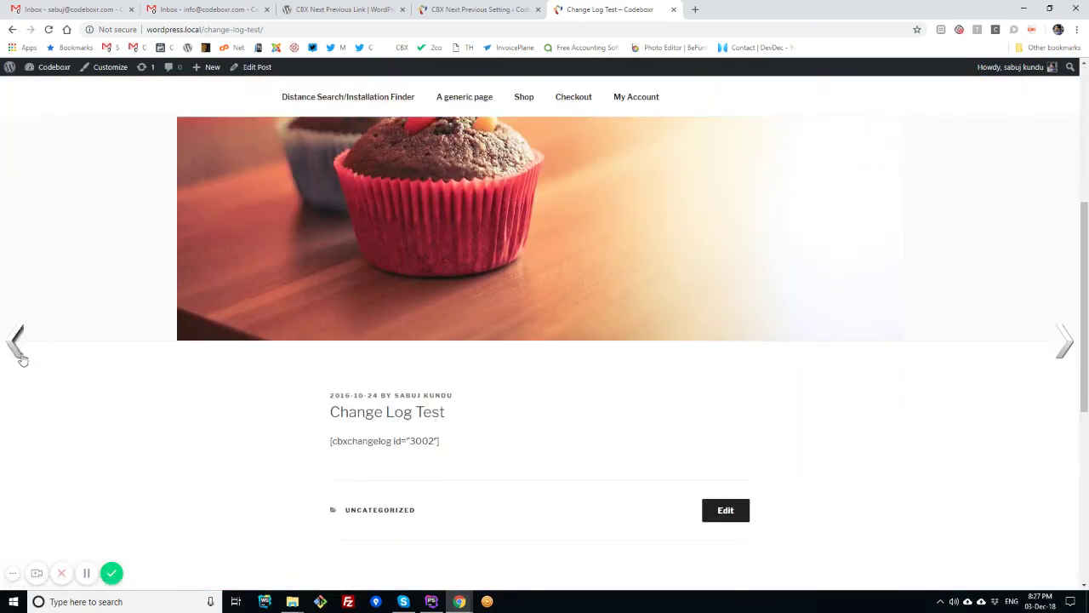
scroll(747, 442, "down", 4)
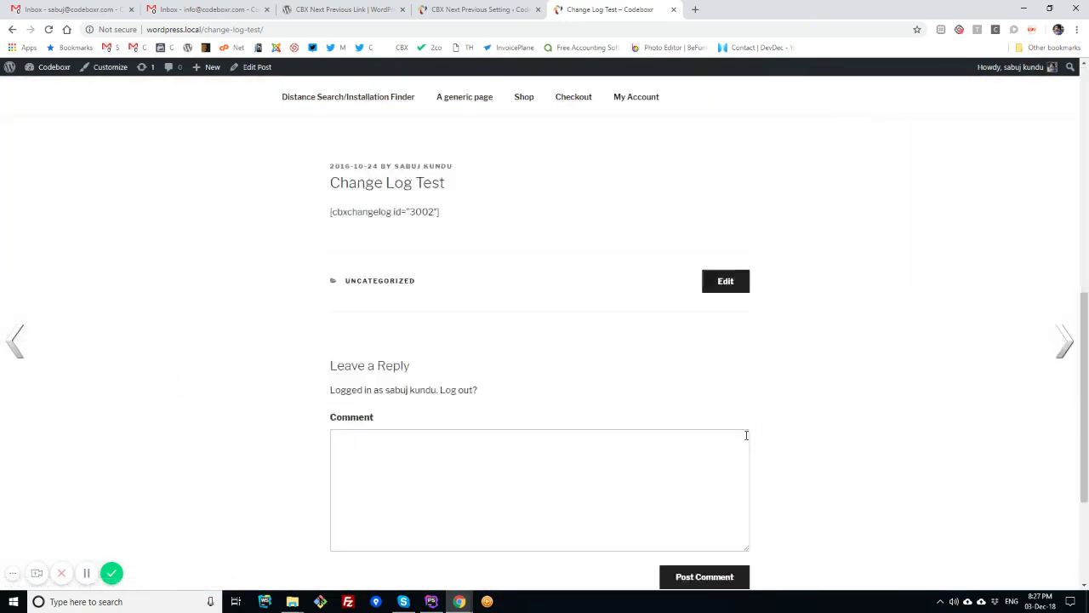
scroll(747, 442, "down", 2)
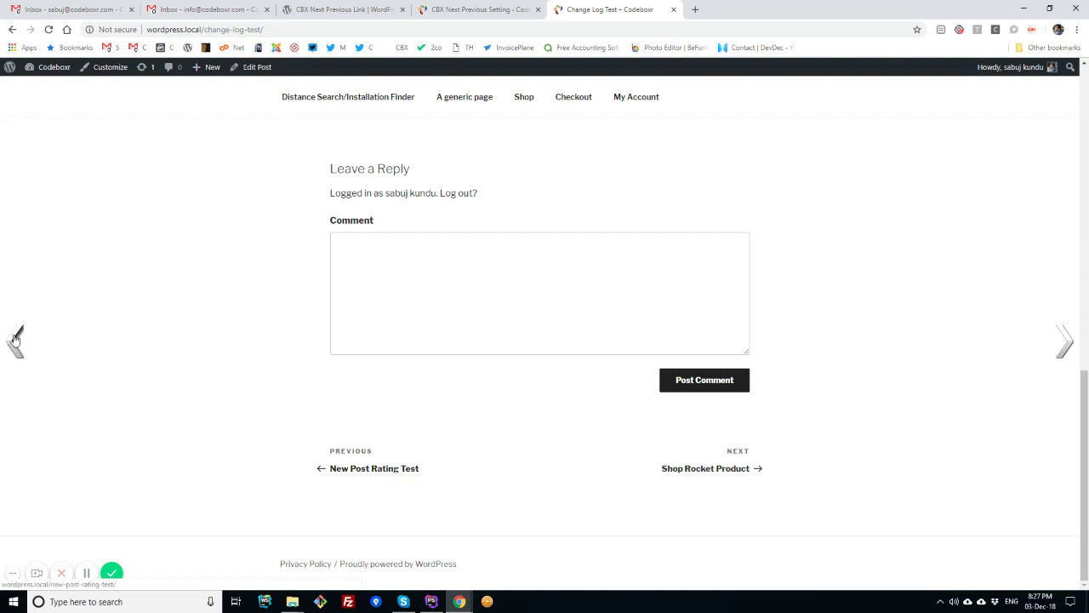
scroll(133, 320, "up", 4)
scroll(389, 299, "up", 6)
- Return to the CODEBOXR home page and scroll down the posts list
left_click(358, 116)
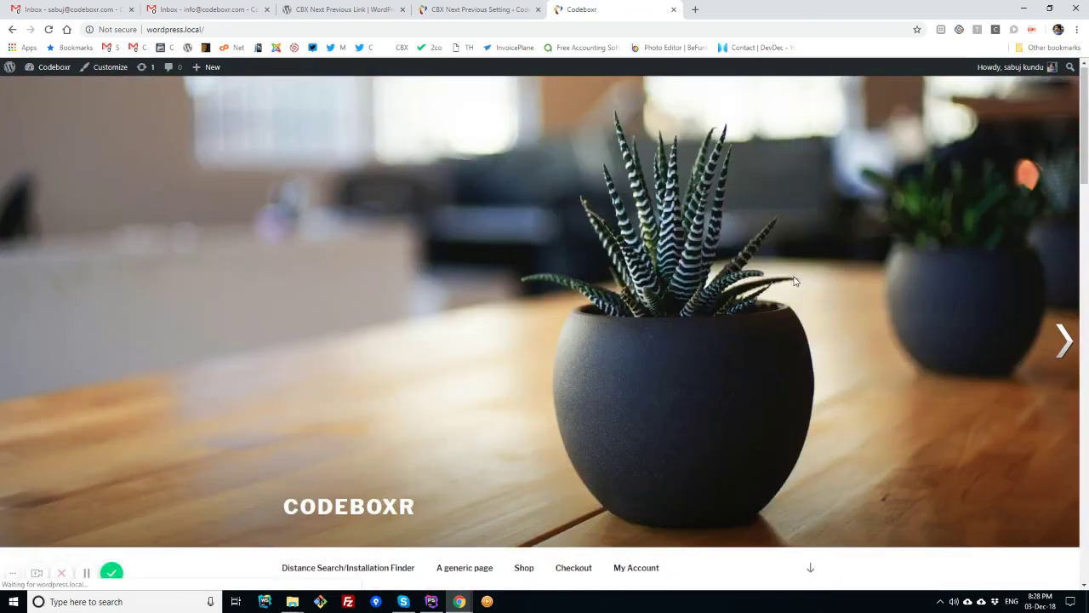
scroll(758, 292, "down", 8)
scroll(746, 394, "down", 5)
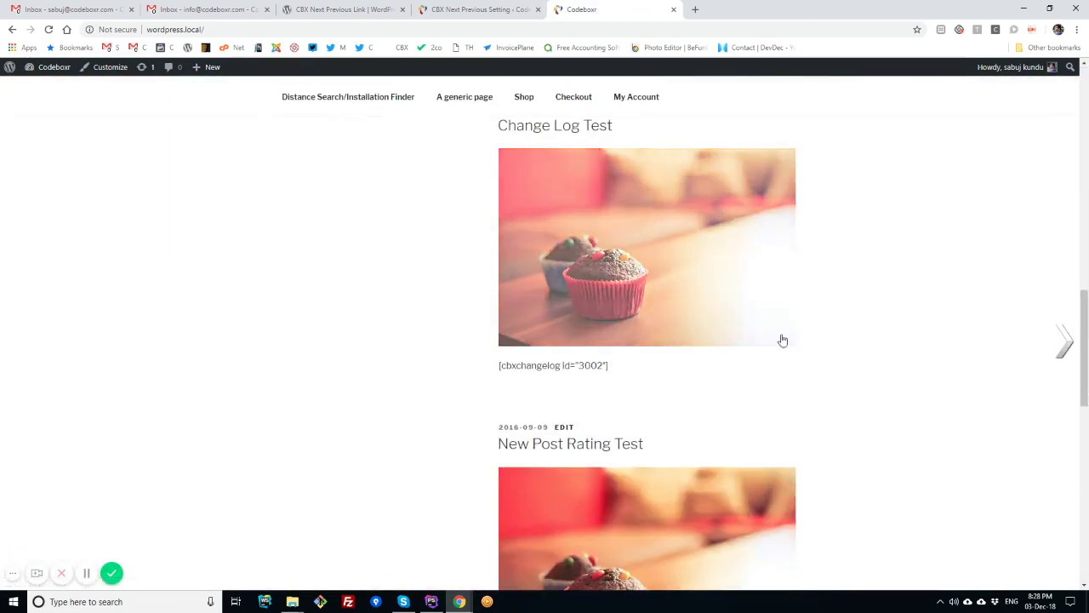
- Flip between the plugin settings and the live site, ending on the settings page
left_click(481, 10)
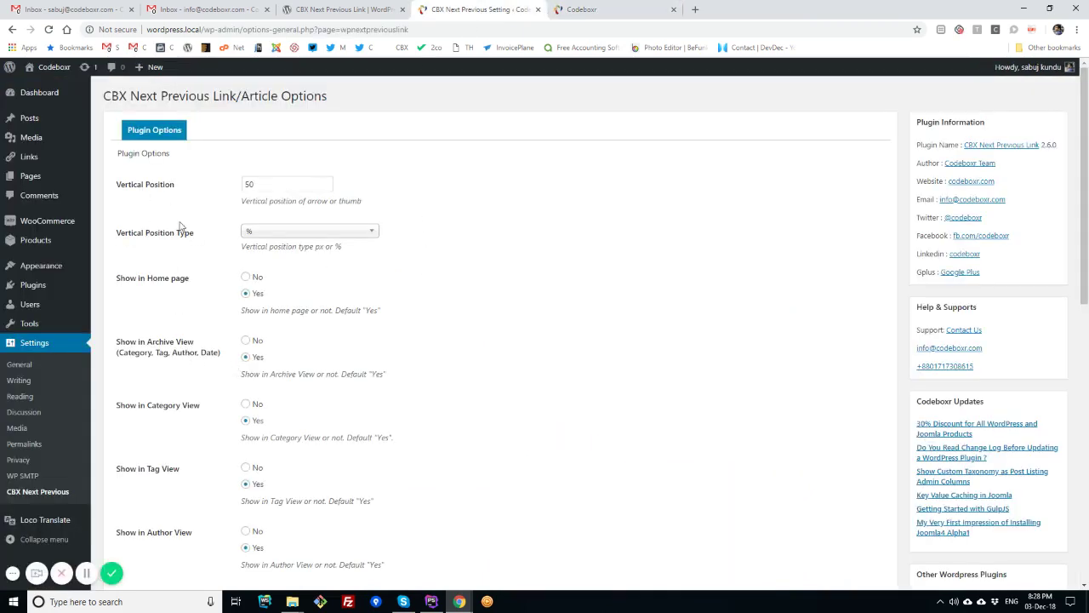
left_click(646, 9)
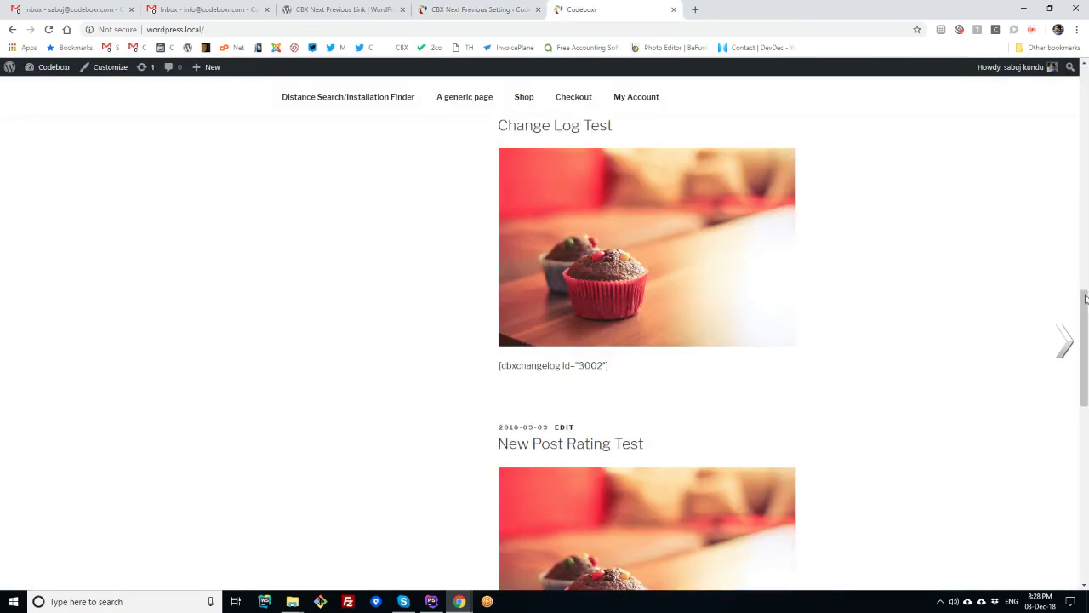
left_click(465, 10)
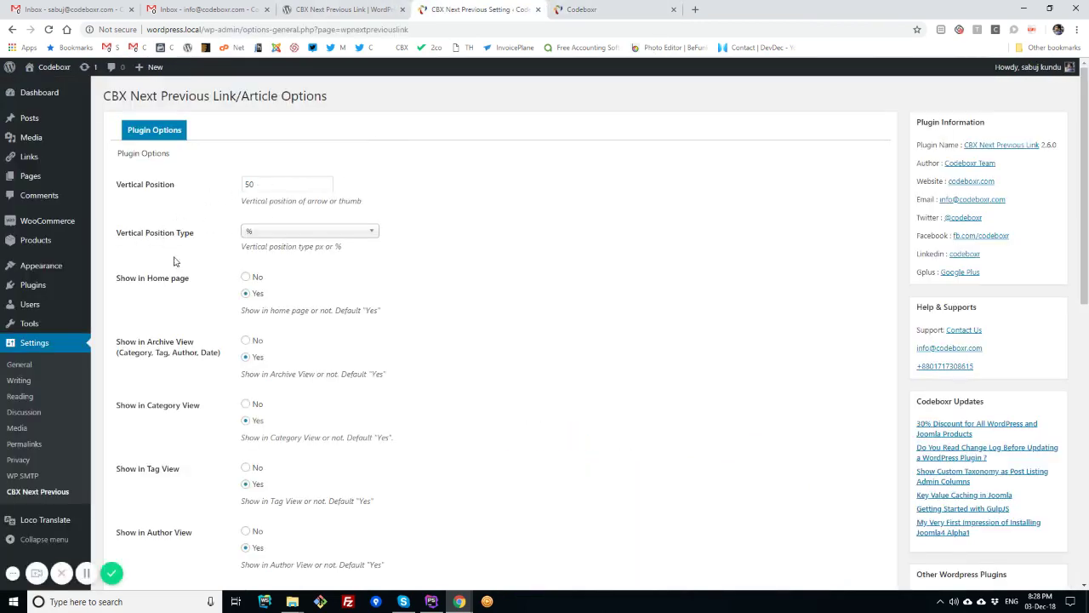
- Check the Vertical Position Type choices without changing them and review the view options
left_click(281, 235)
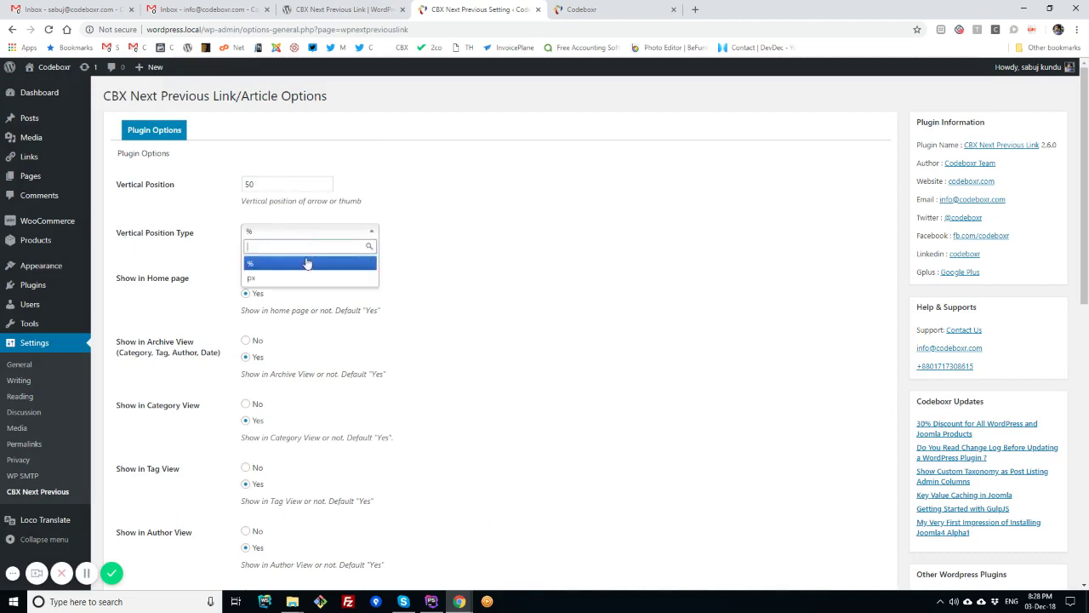
left_click(273, 187)
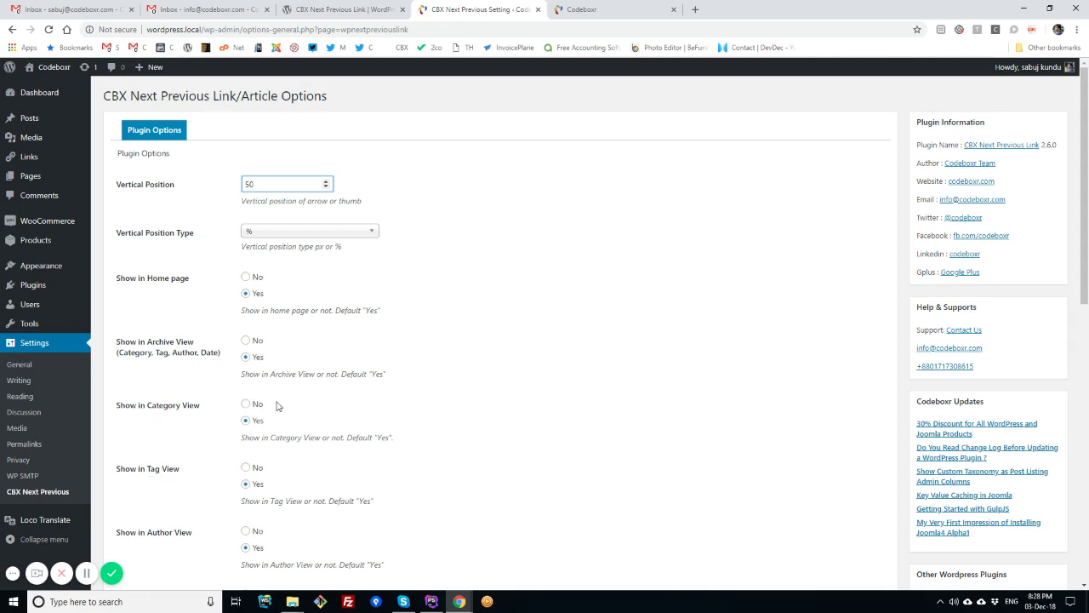
scroll(220, 450, "down", 1)
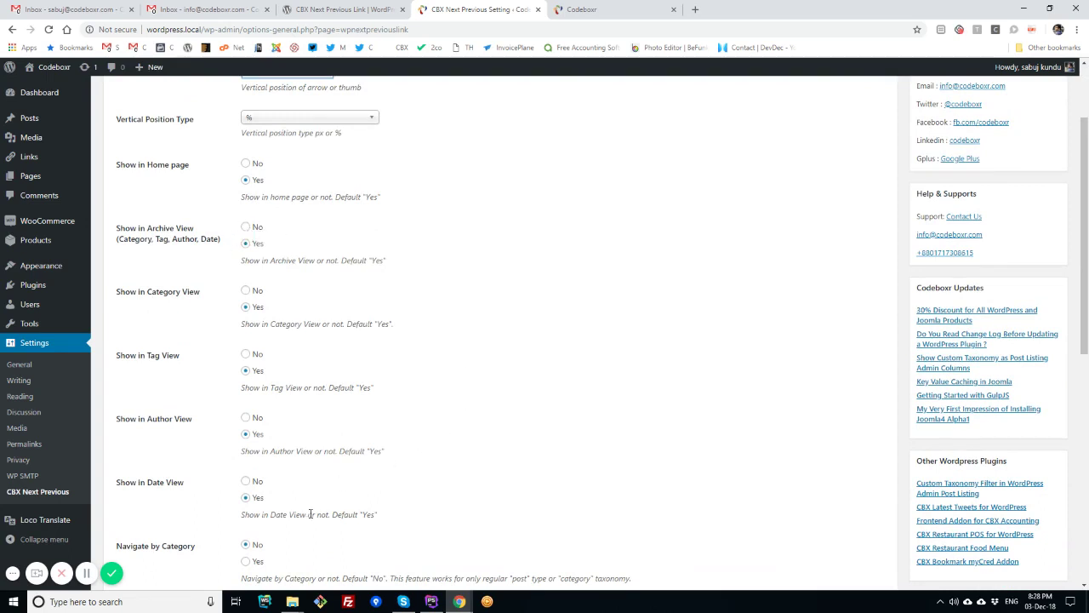
scroll(312, 514, "down", 1)
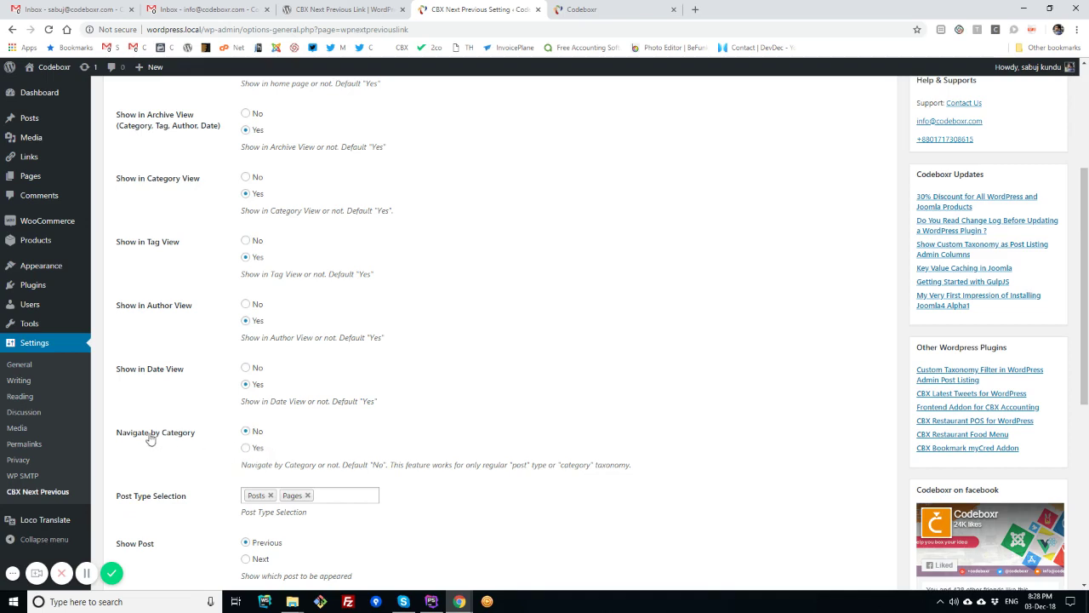
left_click(634, 9)
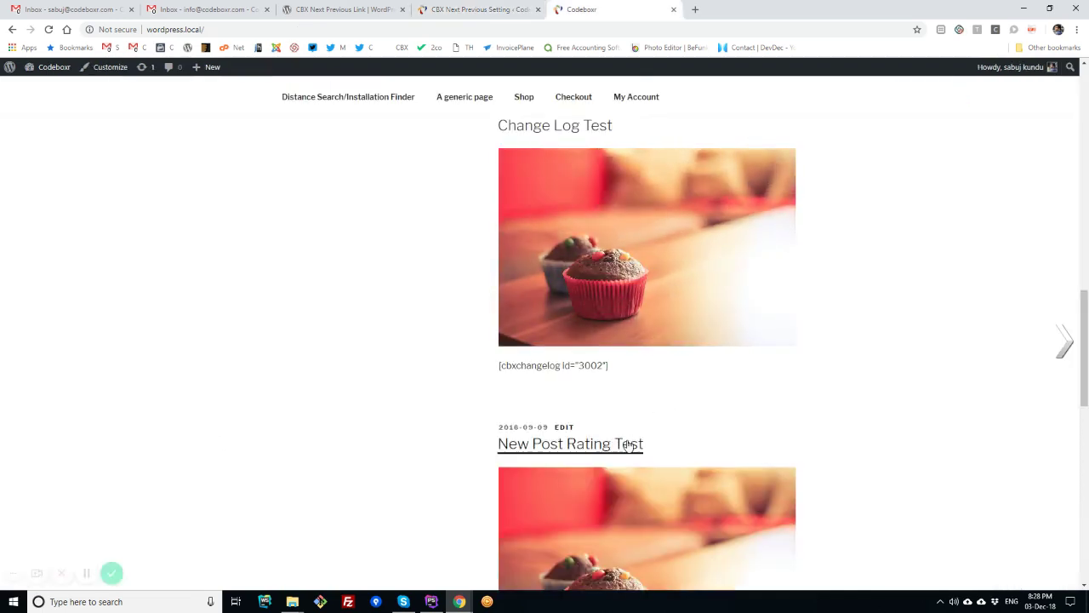
left_click(511, 443)
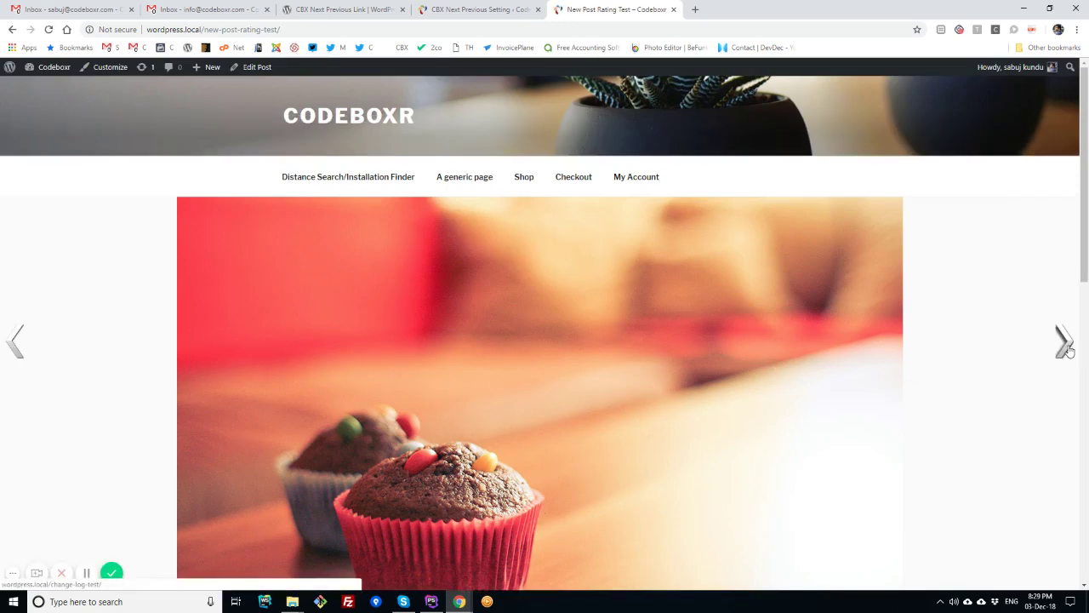
scroll(1021, 360, "down", 4)
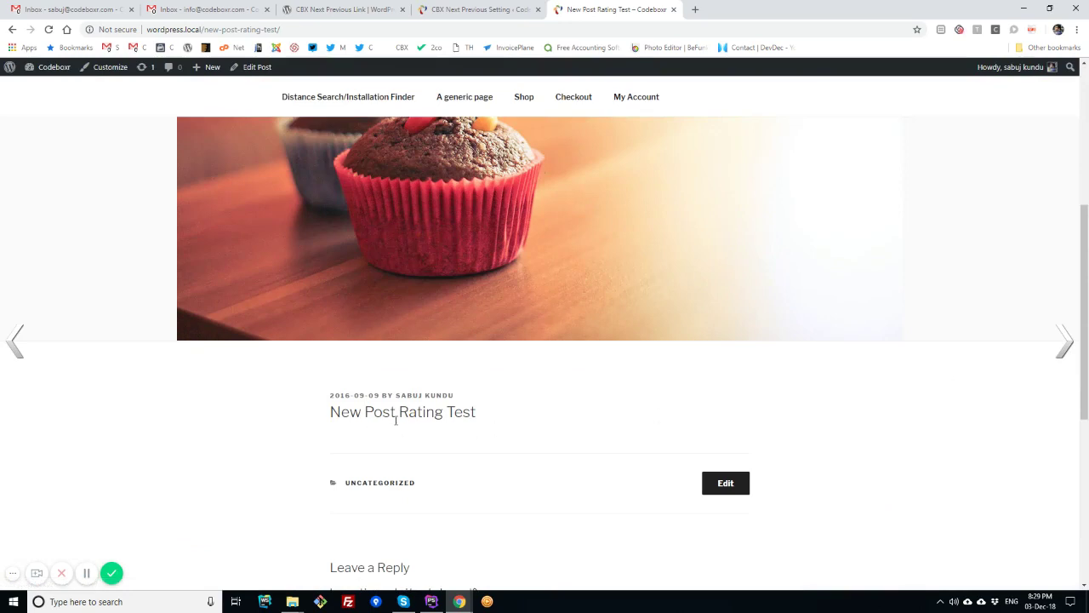
left_click(472, 8)
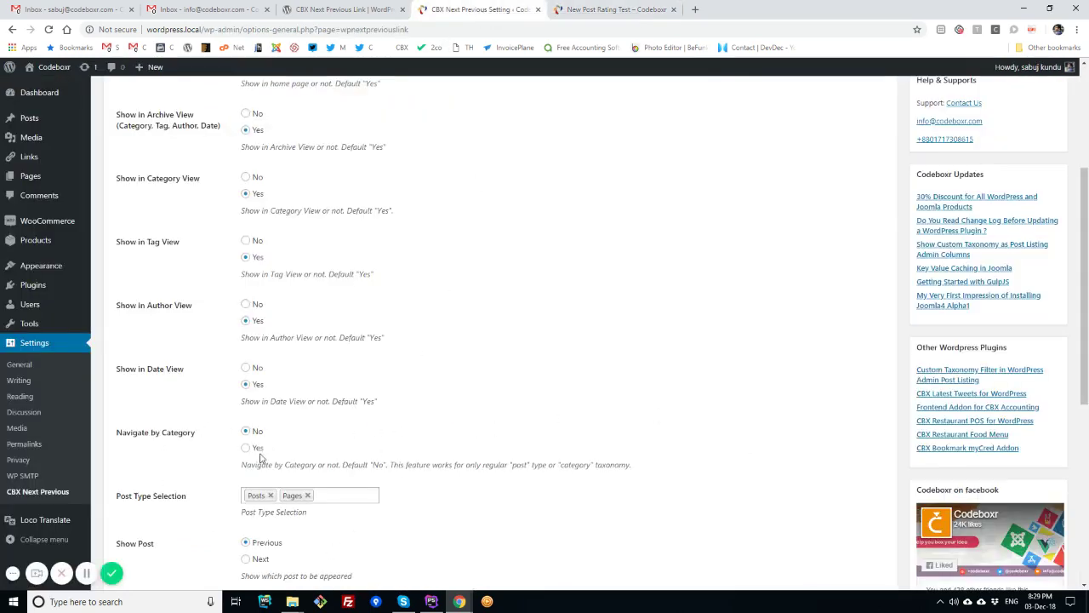
left_click(591, 7)
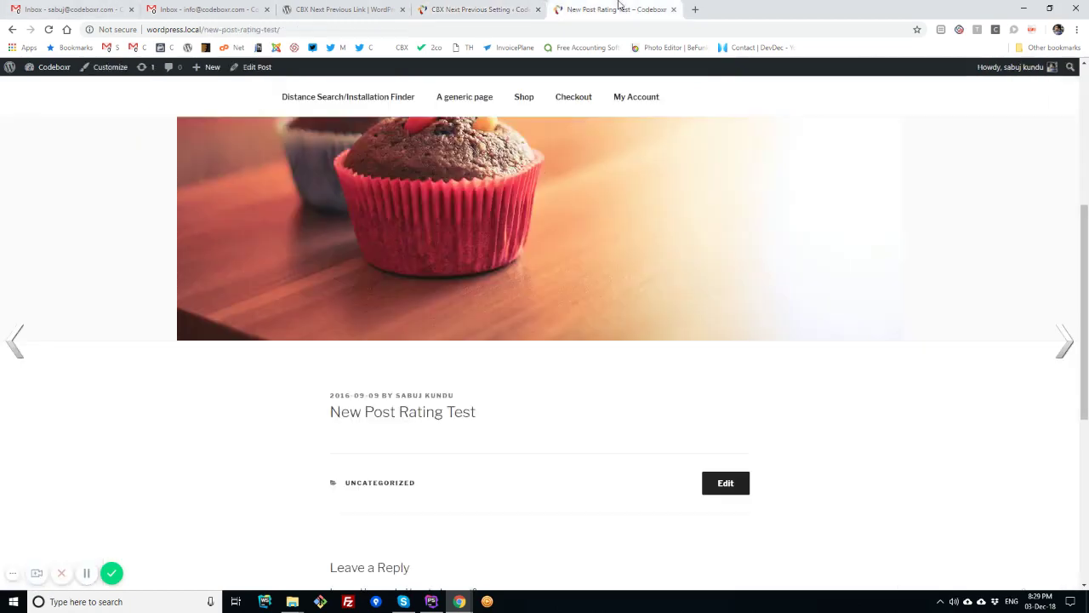
scroll(322, 206, "up", 1)
left_click(323, 122)
left_click(474, 7)
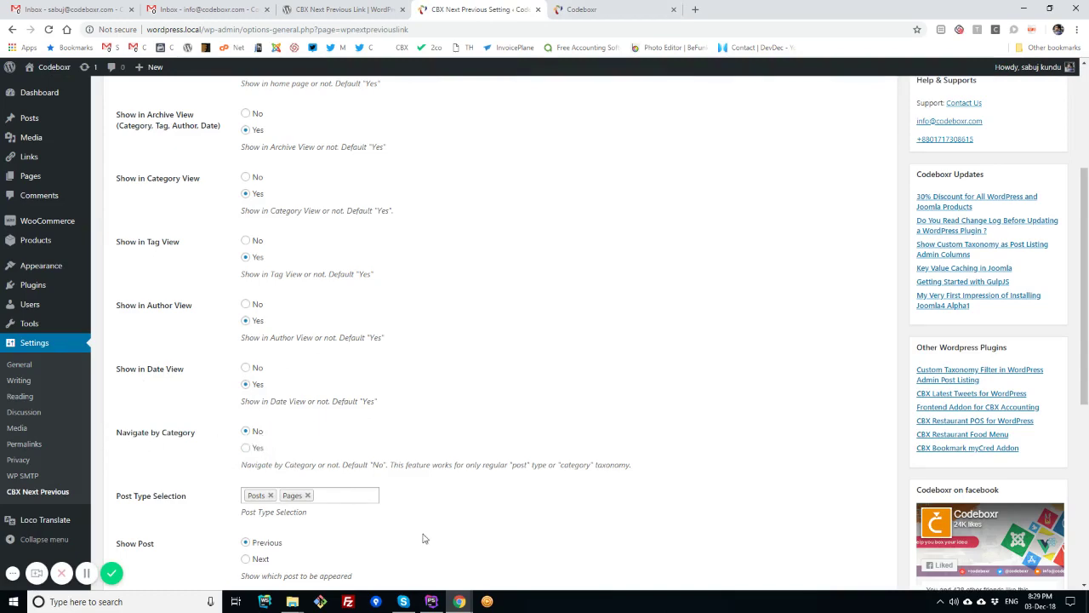
scroll(434, 538, "down", 1)
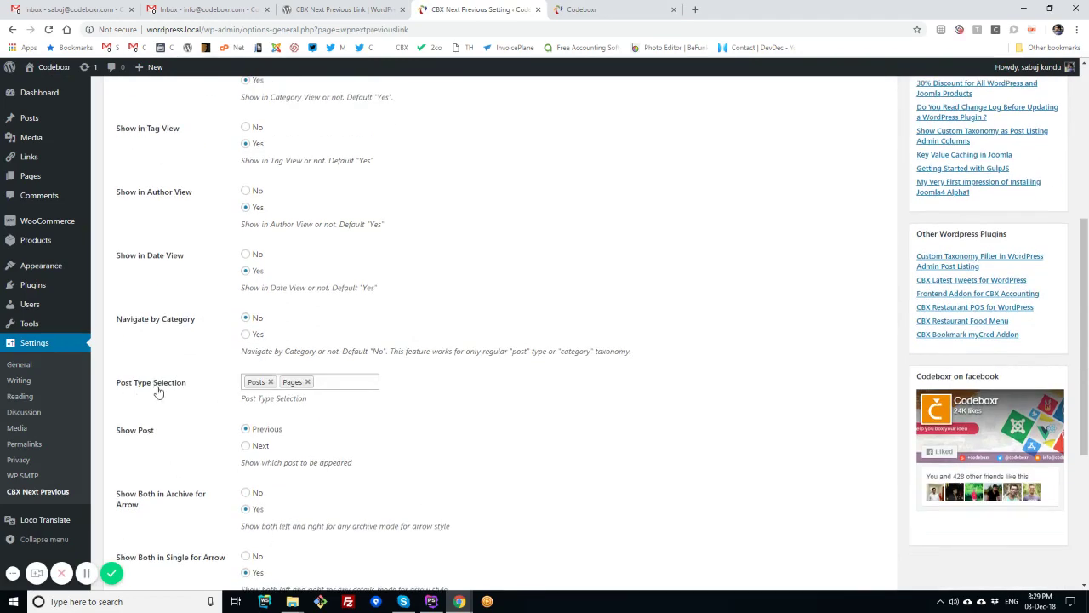
left_click(353, 385)
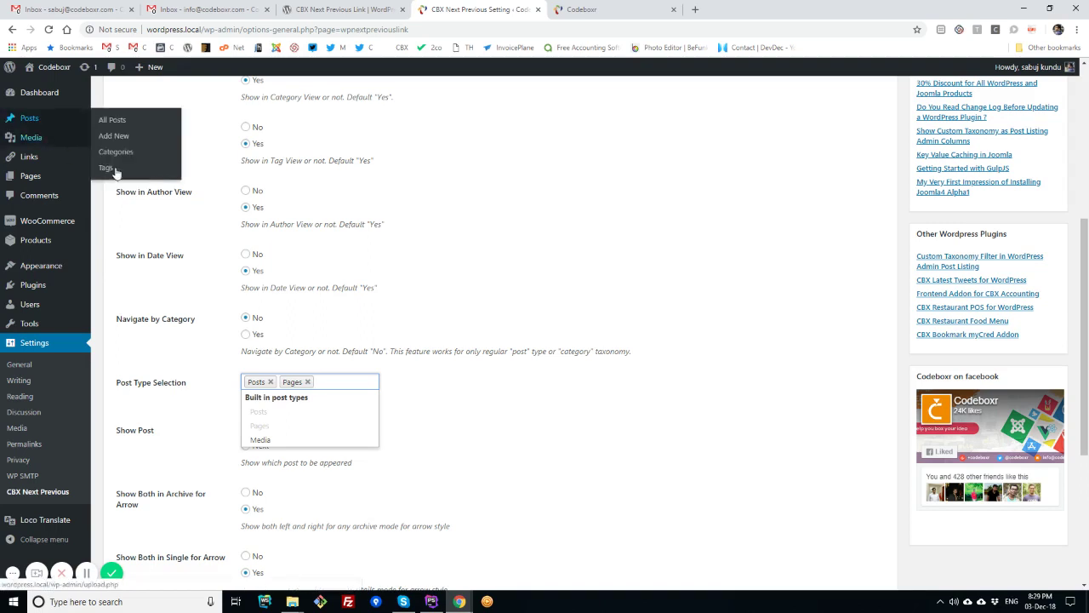
left_click(511, 456)
left_click(337, 387)
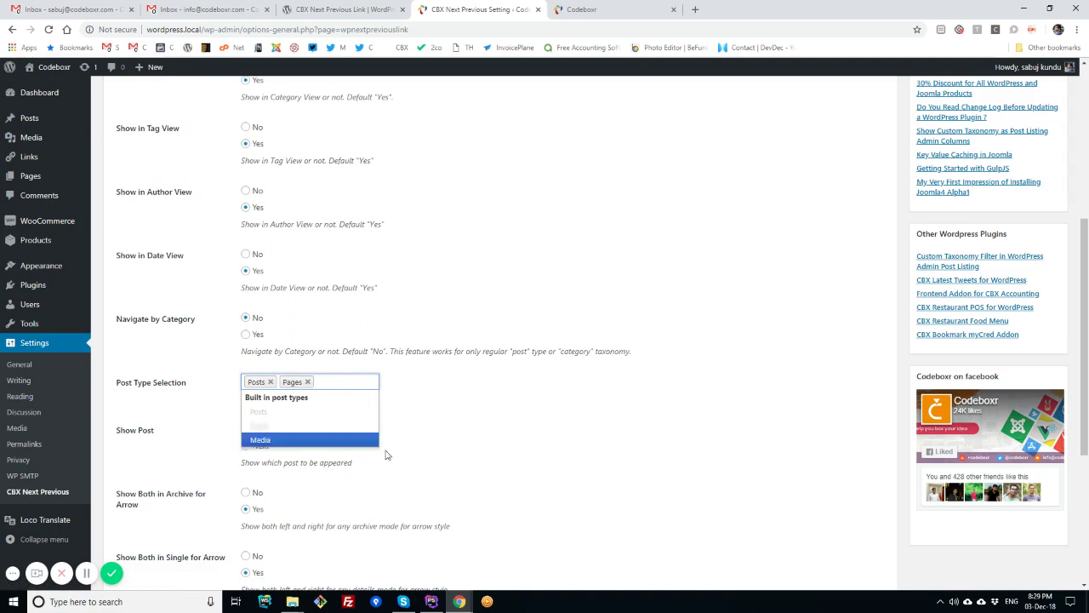
left_click(225, 446)
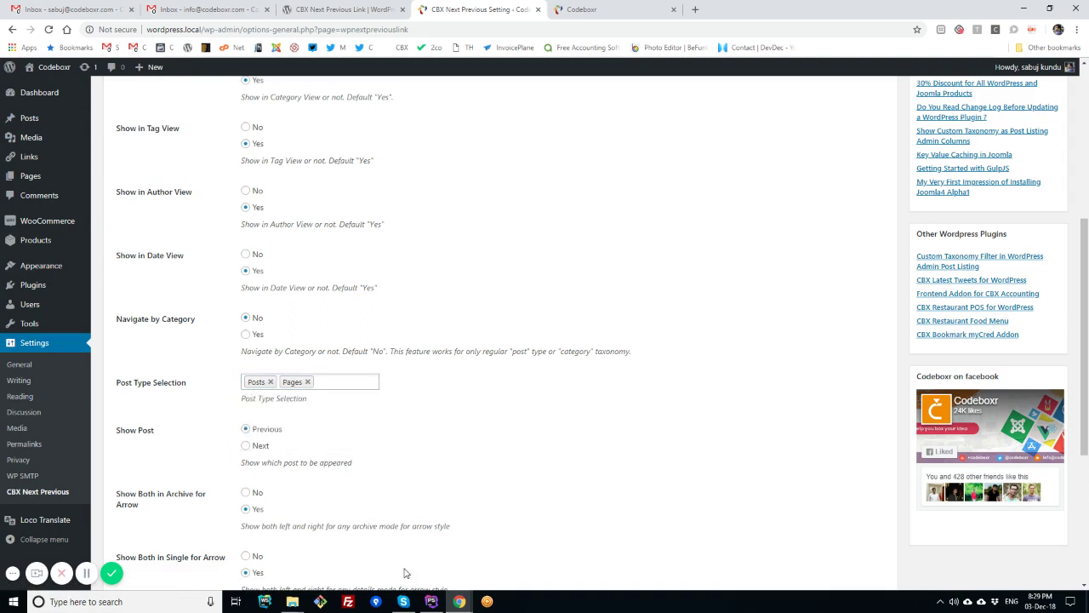
scroll(299, 508, "down", 1)
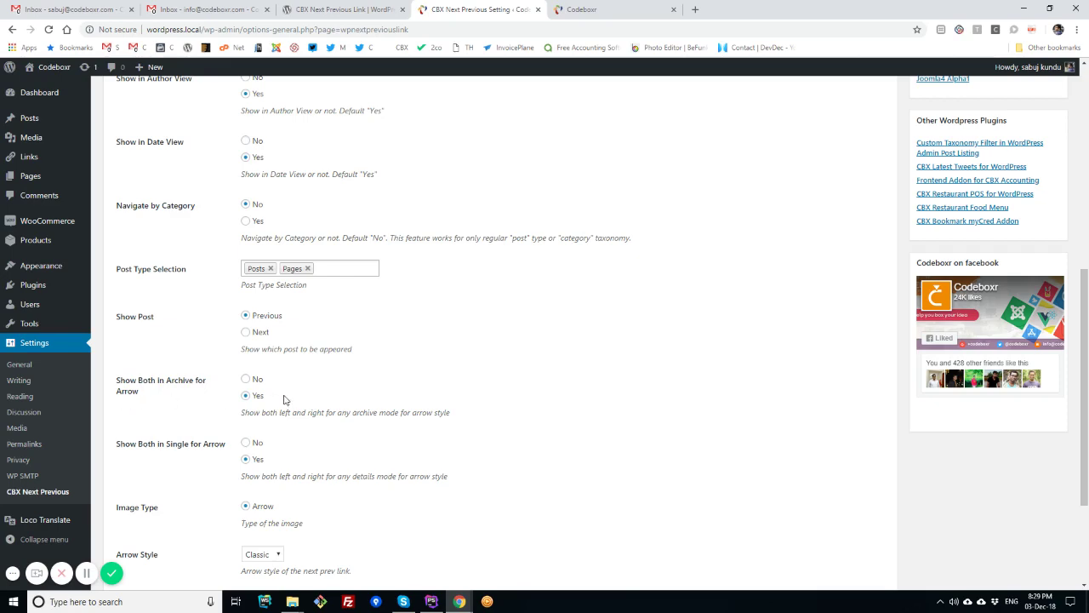
left_click(629, 10)
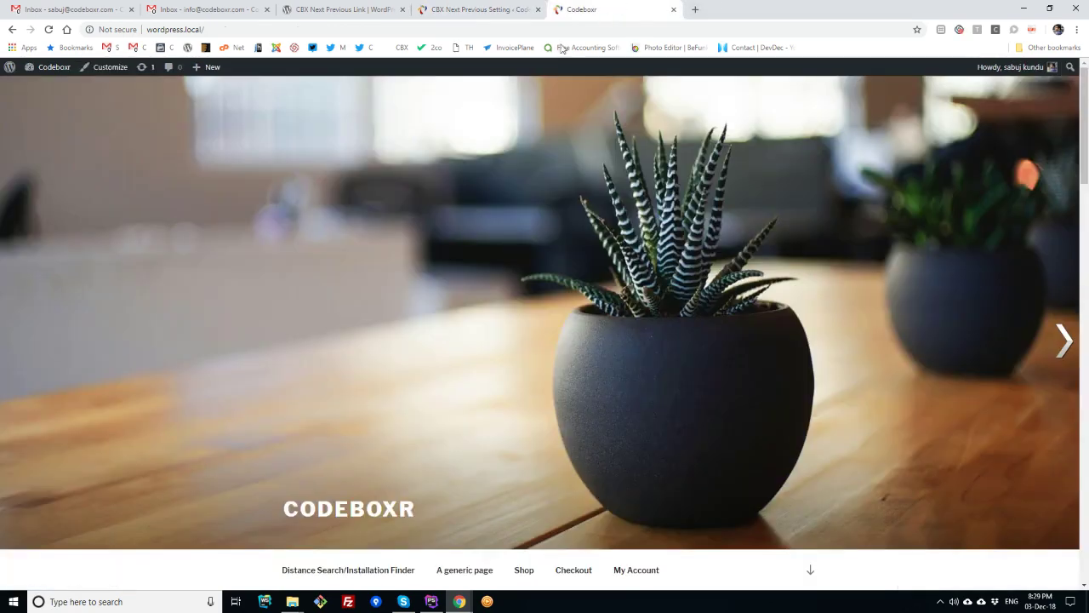
scroll(914, 326, "down", 5)
left_click(1062, 336)
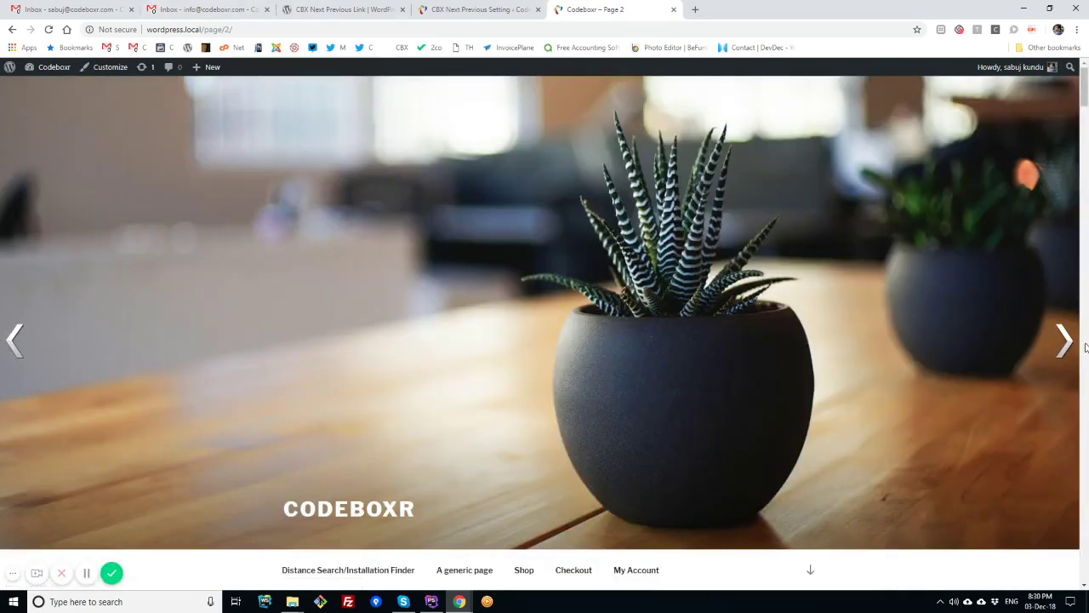
left_click(467, 10)
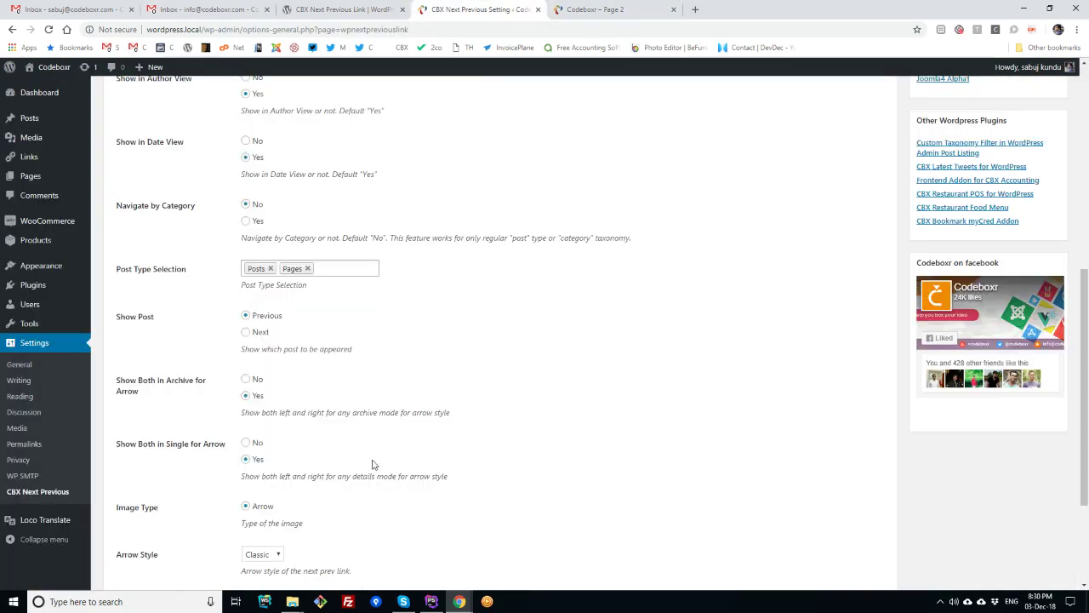
scroll(417, 494, "down", 2)
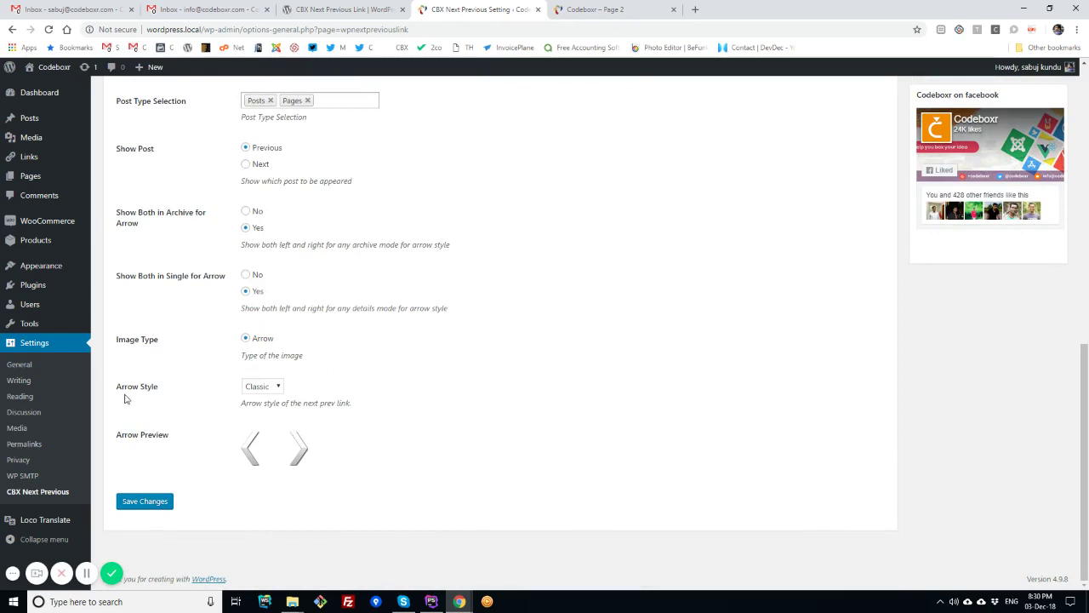
- Preview the Blue and Orange arrow styles, settle on Red, and save the settings
left_click(274, 389)
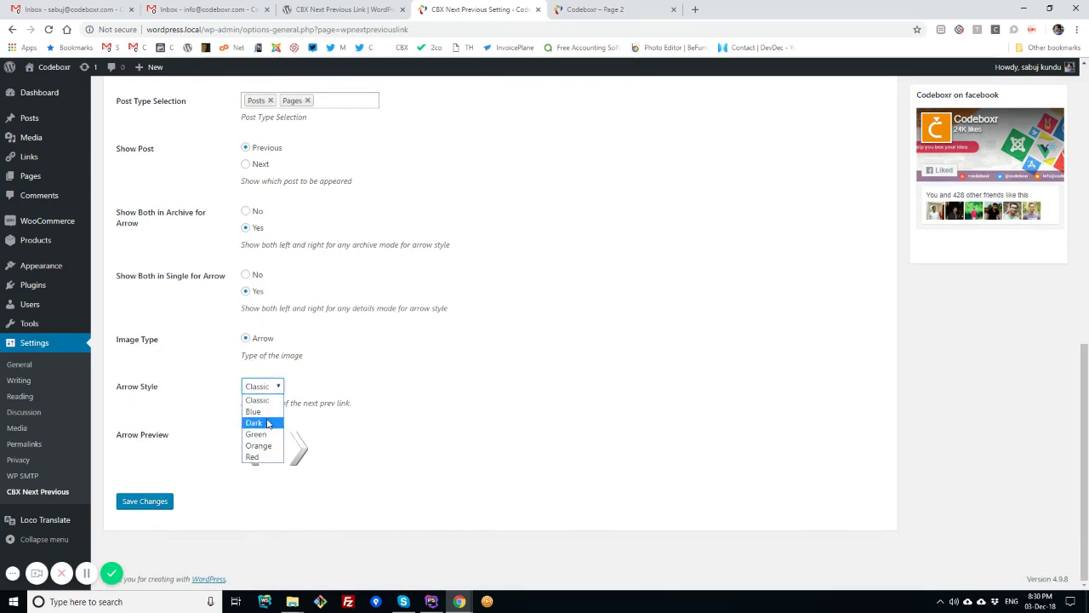
left_click(255, 411)
left_click(263, 386)
left_click(258, 445)
left_click(268, 388)
left_click(258, 457)
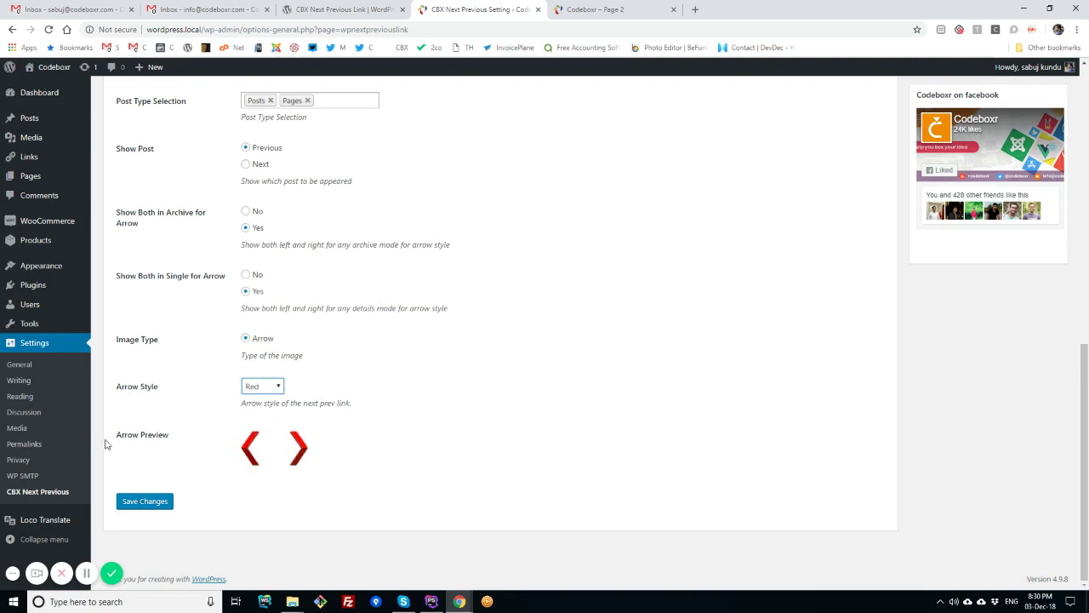
left_click(262, 386)
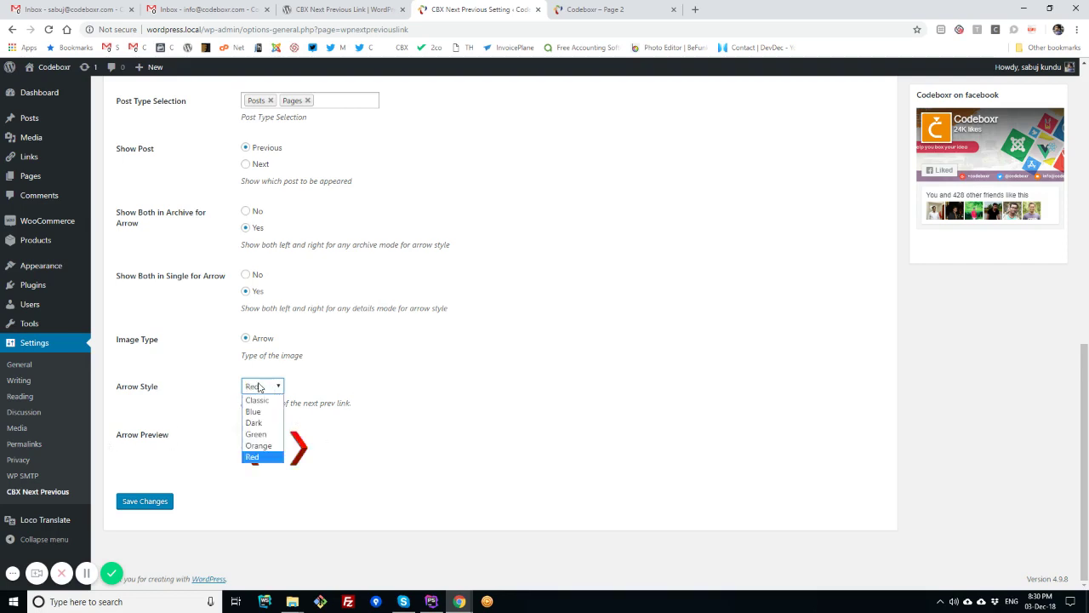
left_click(387, 381)
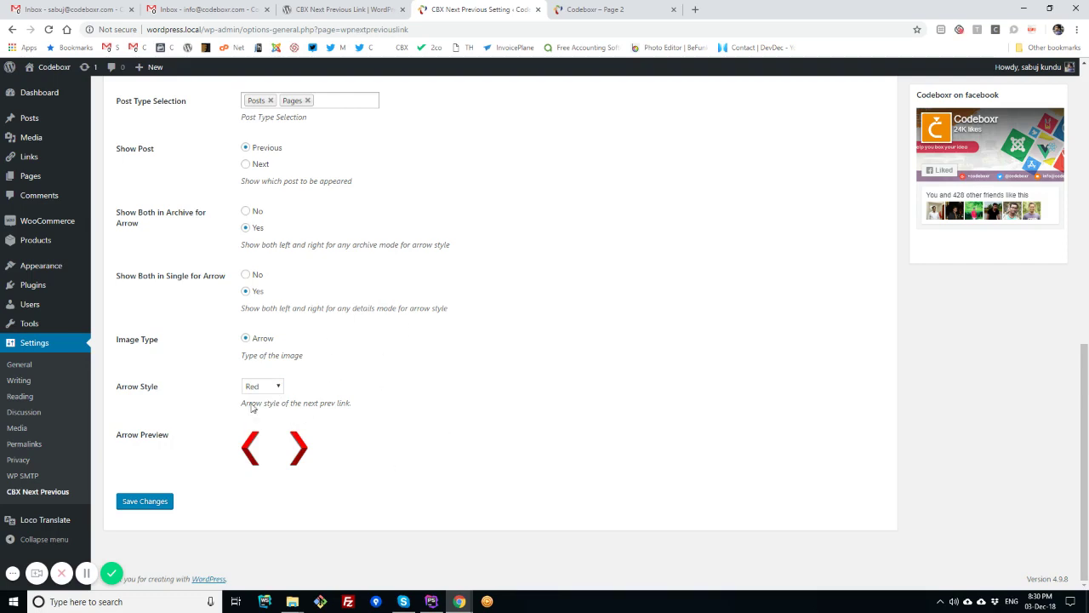
left_click(158, 502)
- Reload front-end page 2 to show the red arrows and move on to page 3
left_click(587, 8)
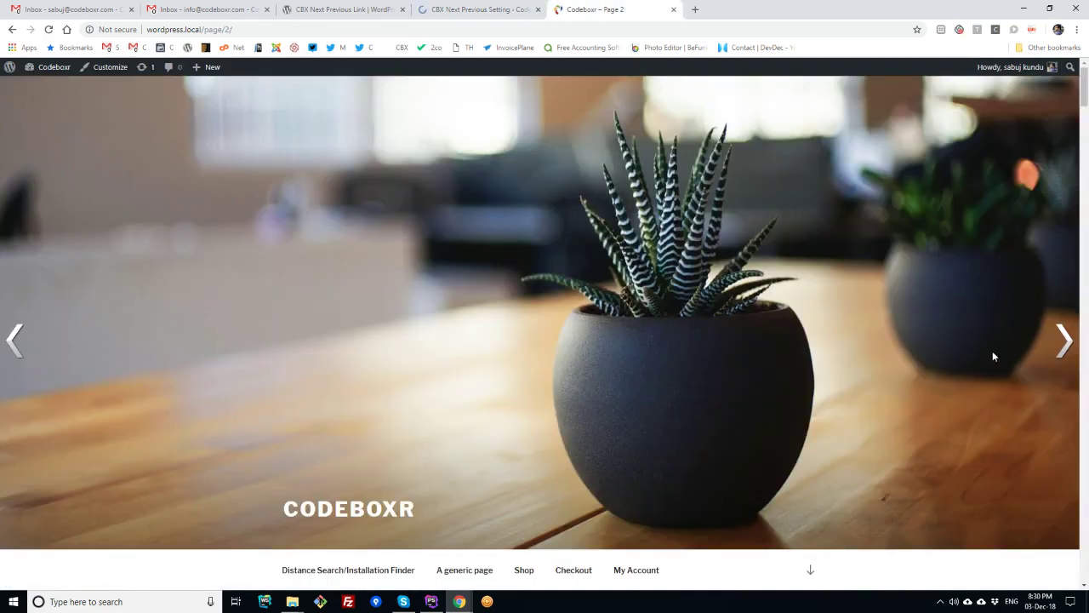
left_click(50, 30)
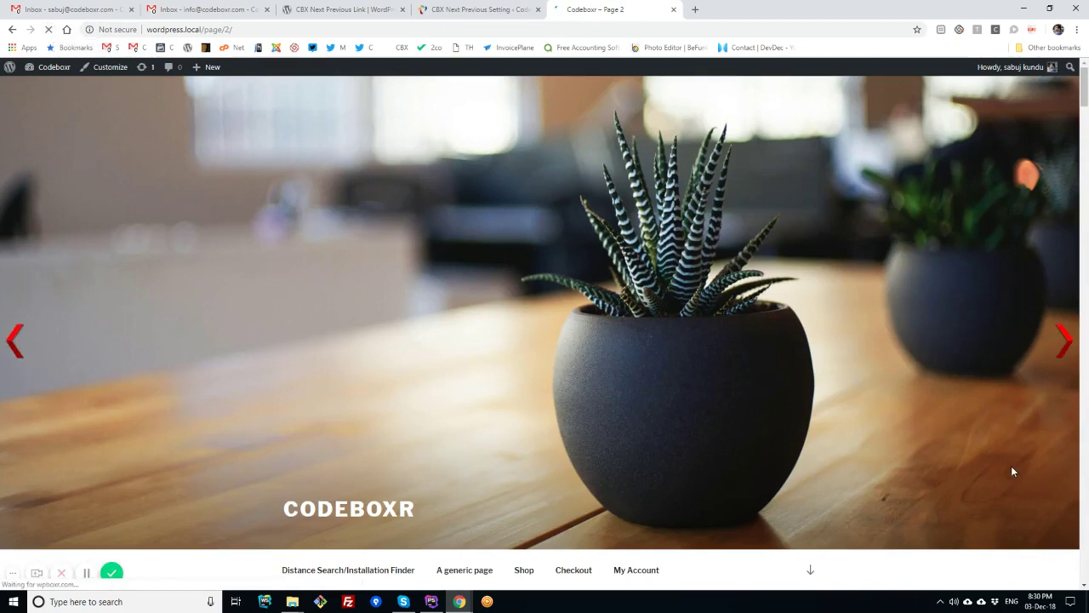
left_click(1063, 341)
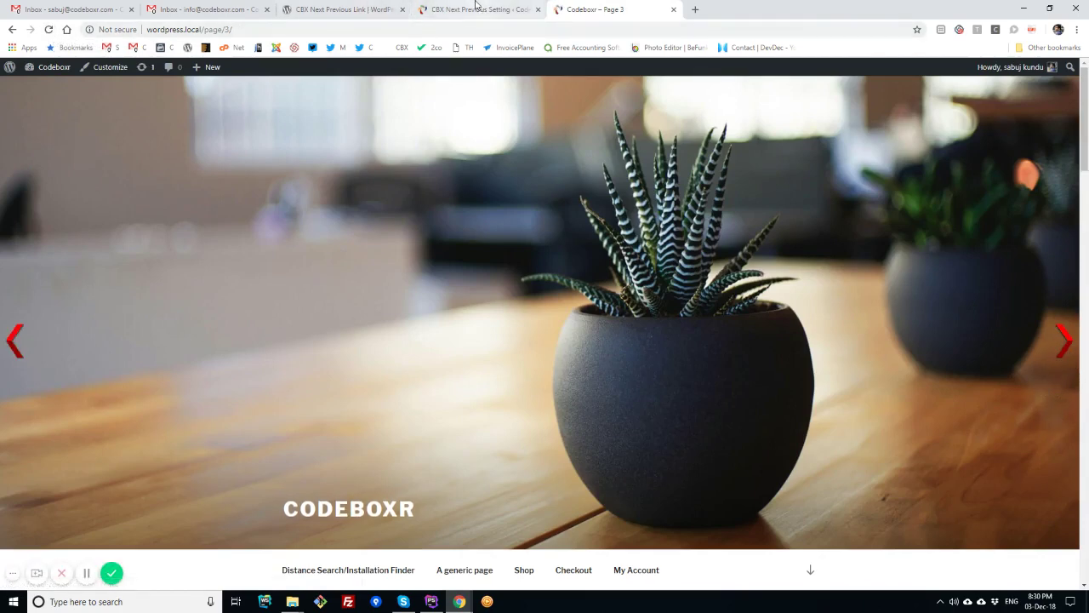
- Glance at the plugin's WordPress.org page, then re-save the plugin settings
left_click(345, 9)
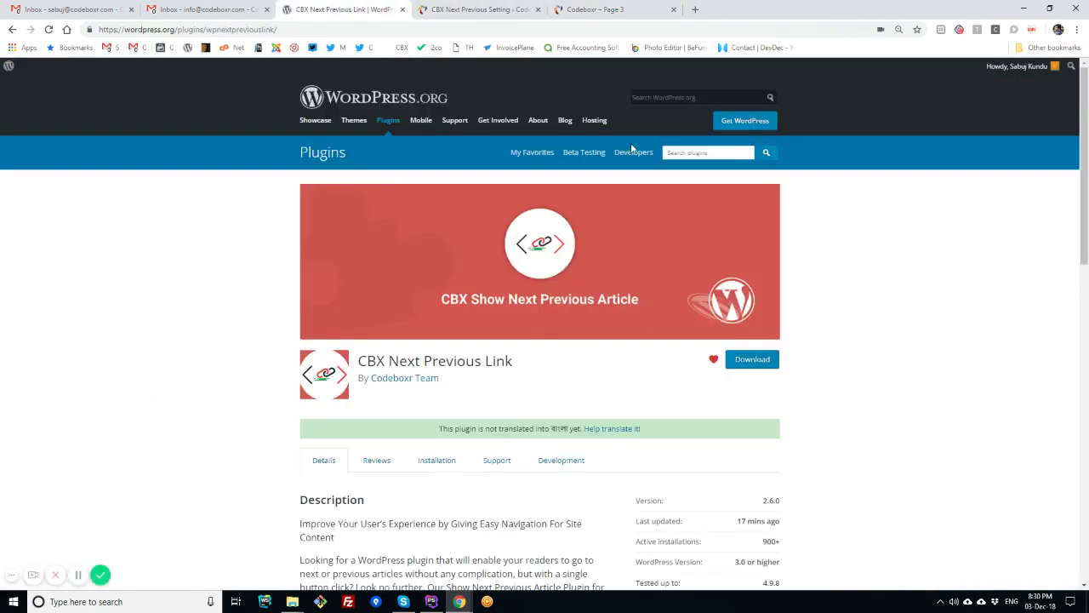
left_click(477, 10)
scroll(326, 445, "down", 10)
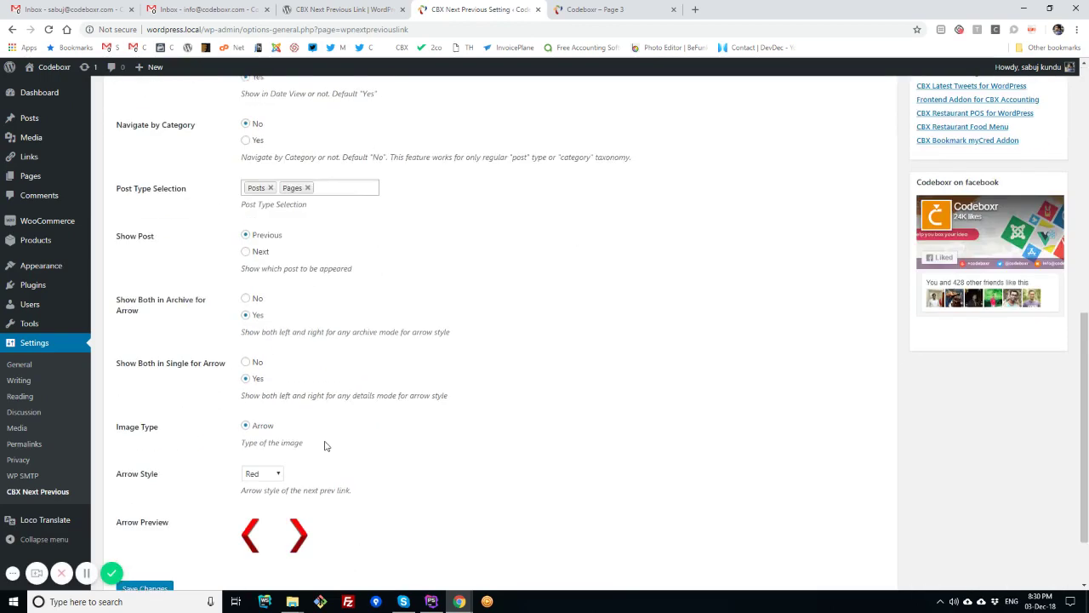
scroll(325, 445, "down", 1)
left_click(143, 502)
- Go back to page 2, open the 2016-03-02 post, and follow its red next arrow
key("ctrl+Tab")
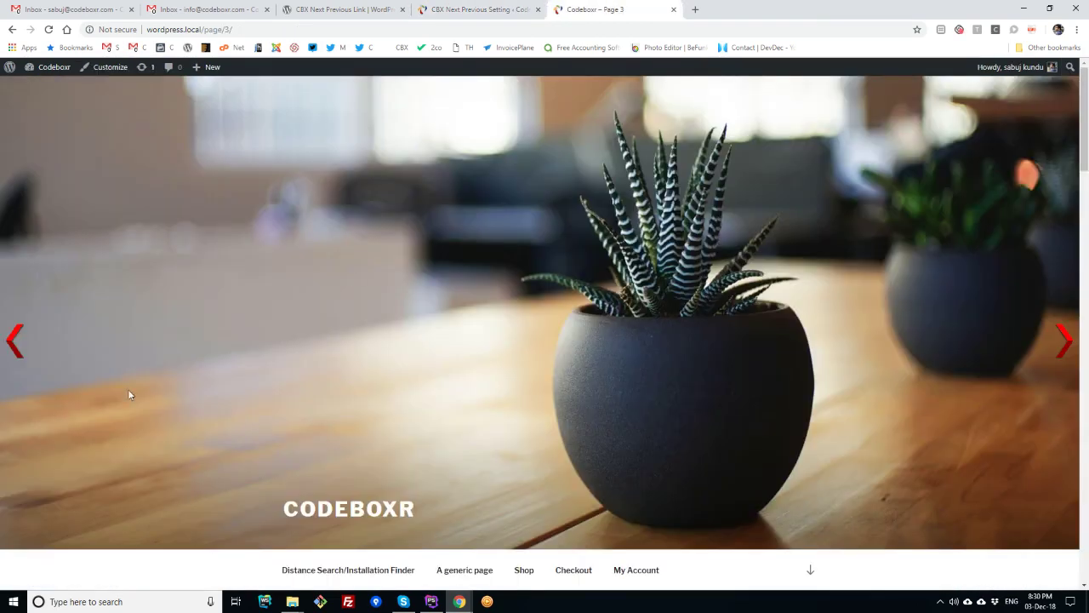
left_click(13, 341)
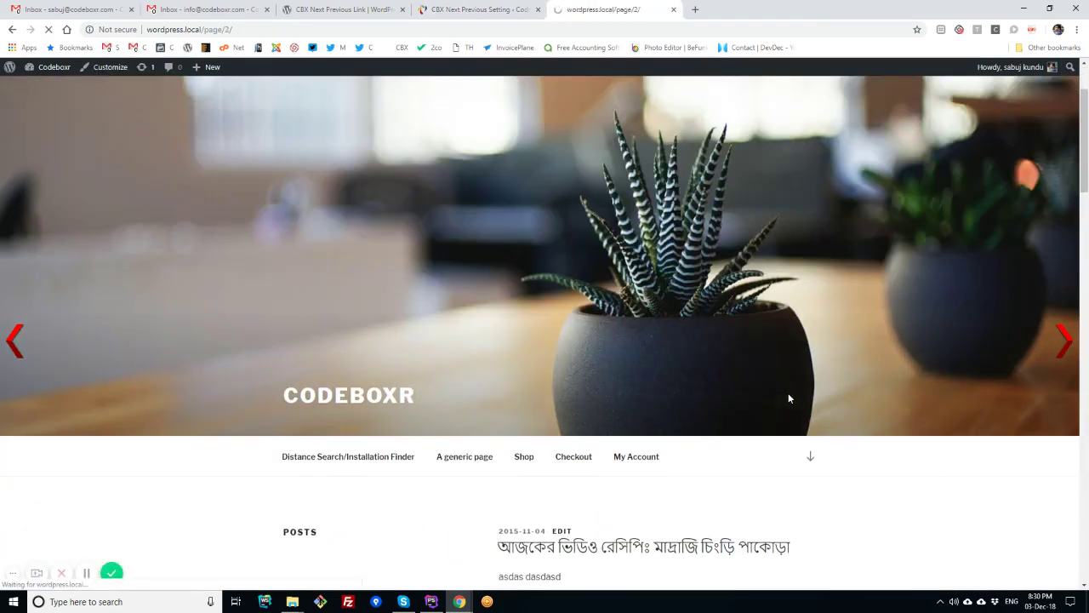
scroll(788, 397, "down", 8)
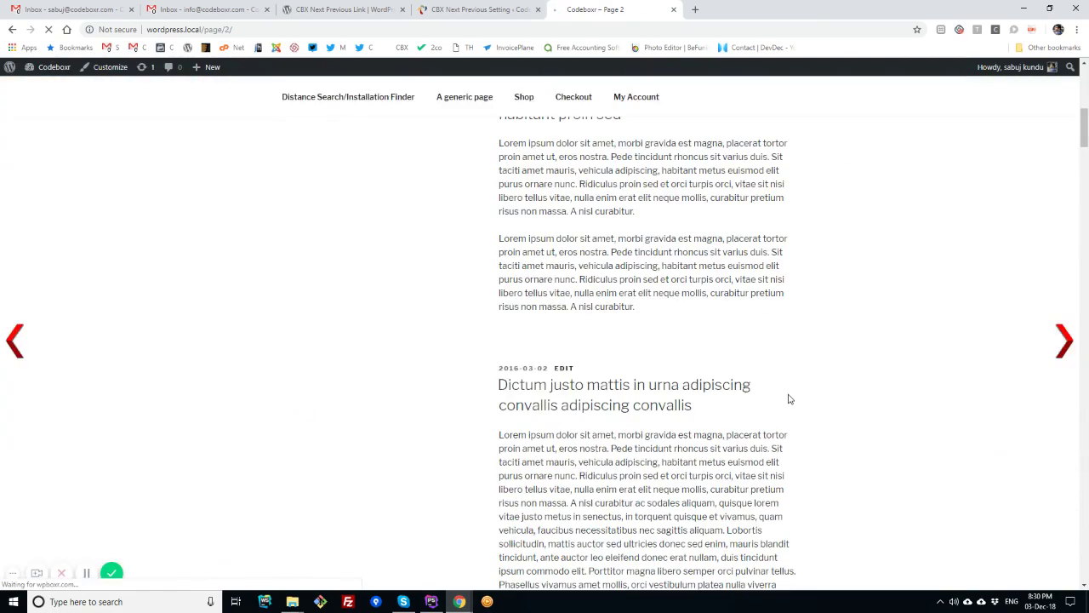
left_click(640, 393)
scroll(982, 414, "down", 5)
left_click(1061, 341)
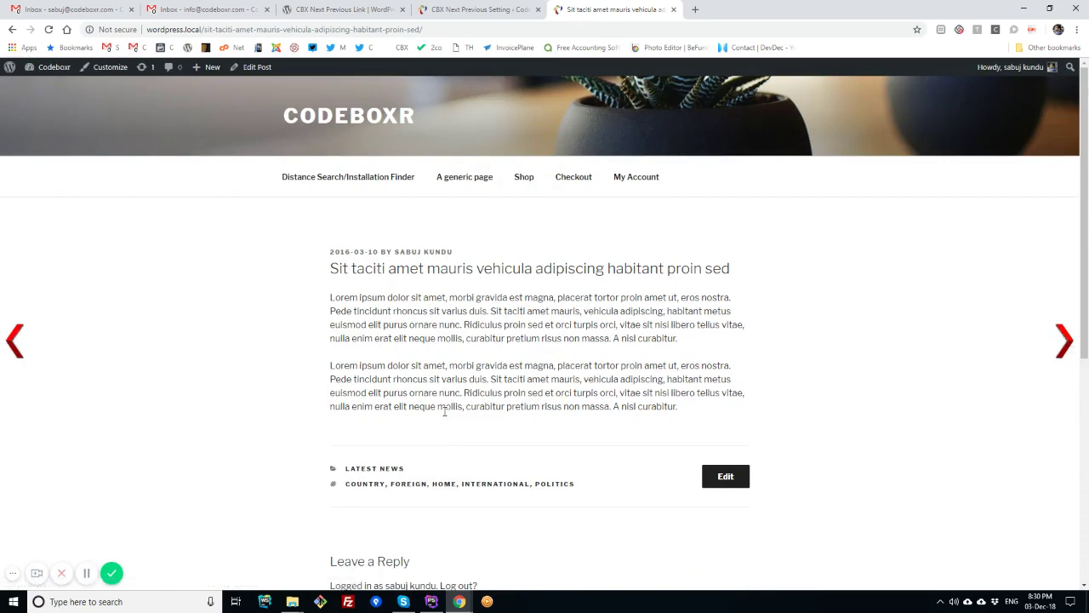
scroll(444, 411, "down", 4)
scroll(428, 425, "up", 4)
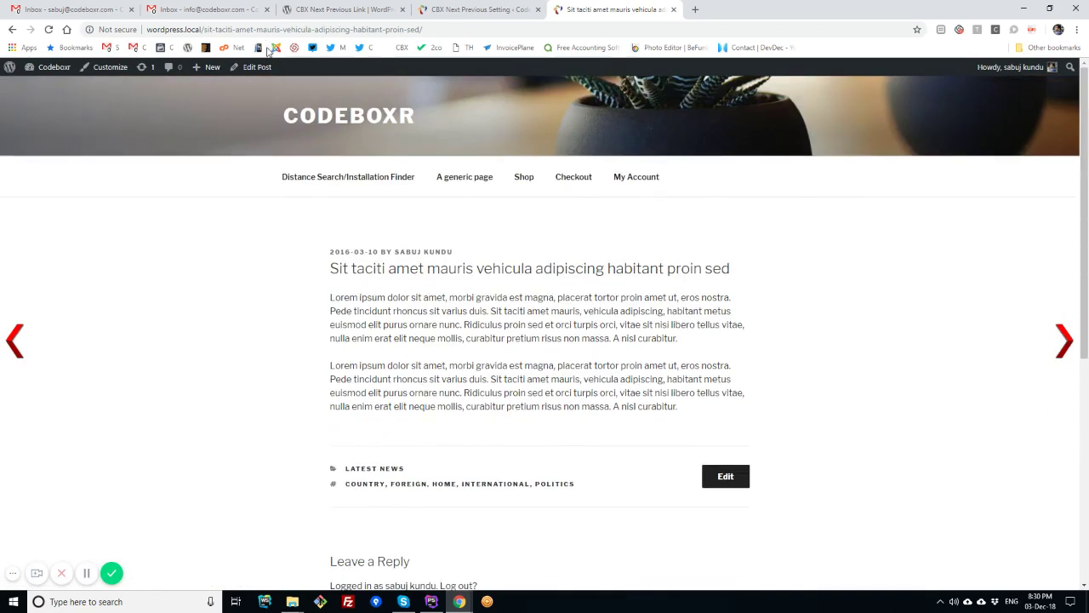